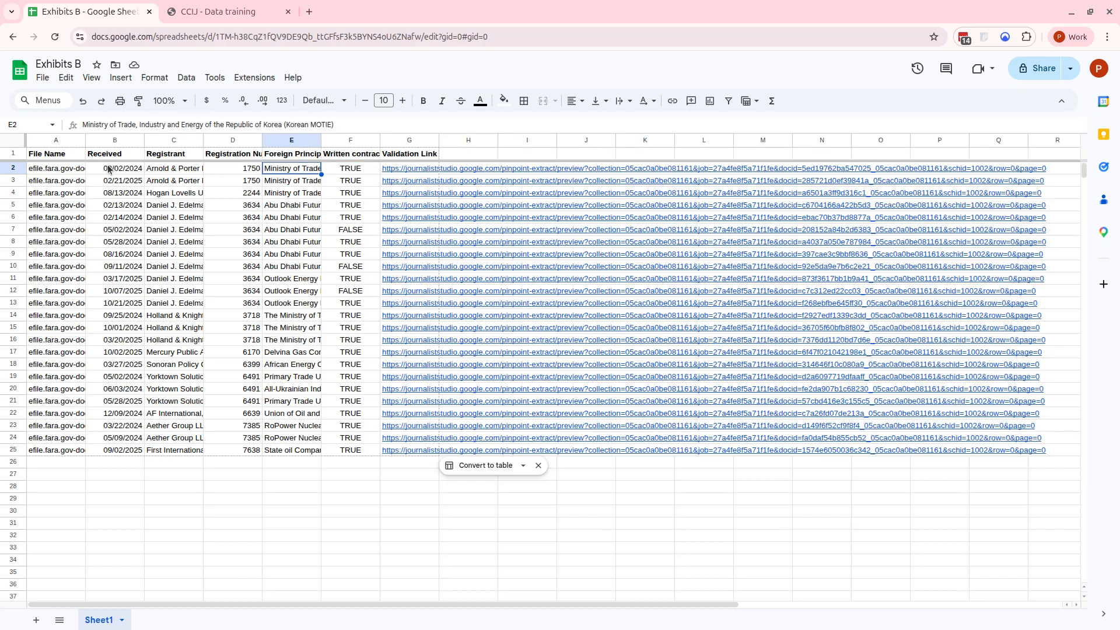
Compare the full Foreign Principal entries in the first three data rows of Sheet1 for inconsistent naming of the Korean ministry
{"action": "key", "text": "Down"}
{"action": "key", "text": "Down"}
{"action": "key", "text": "Up"}
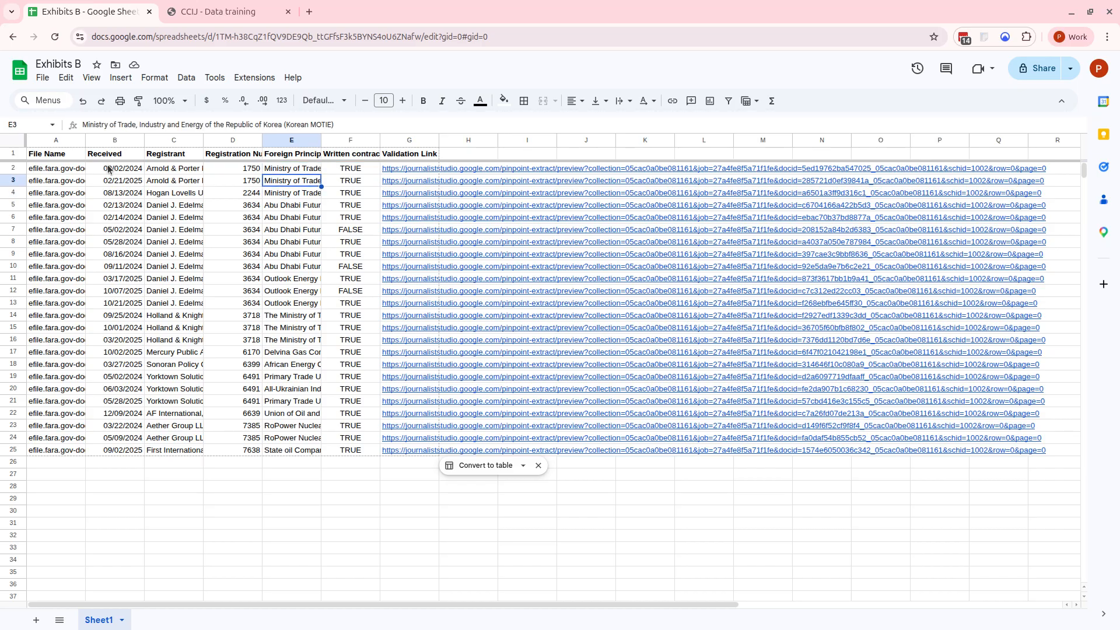
{"action": "key", "text": "Down"}
{"action": "key", "text": "Up"}
{"action": "key", "text": "Up"}
{"action": "key", "text": "Up"}
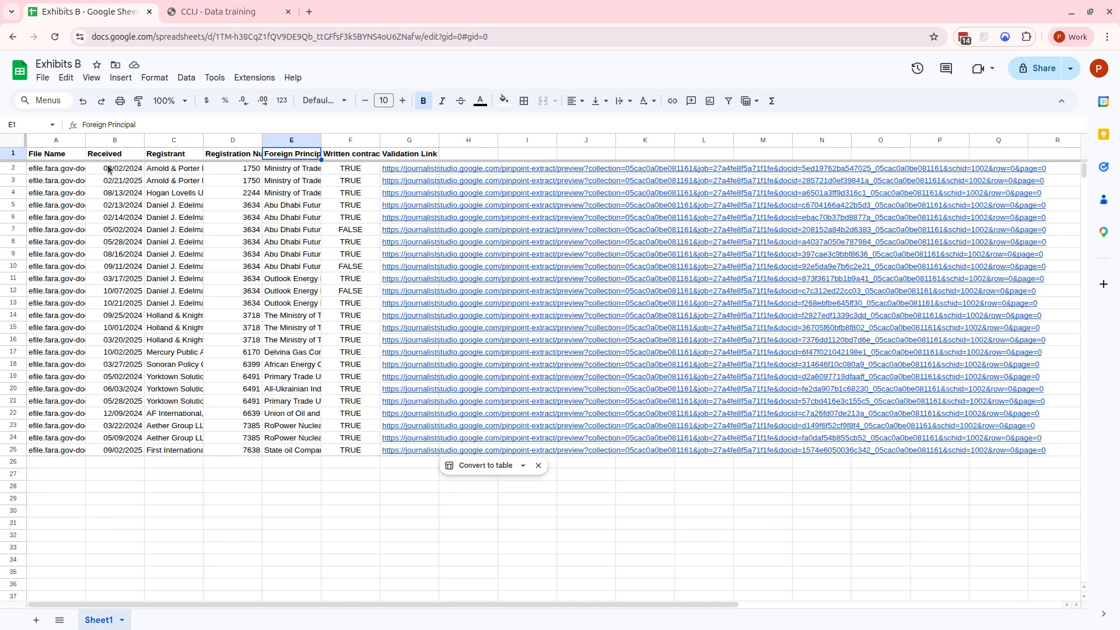
{"action": "key", "text": "Down"}
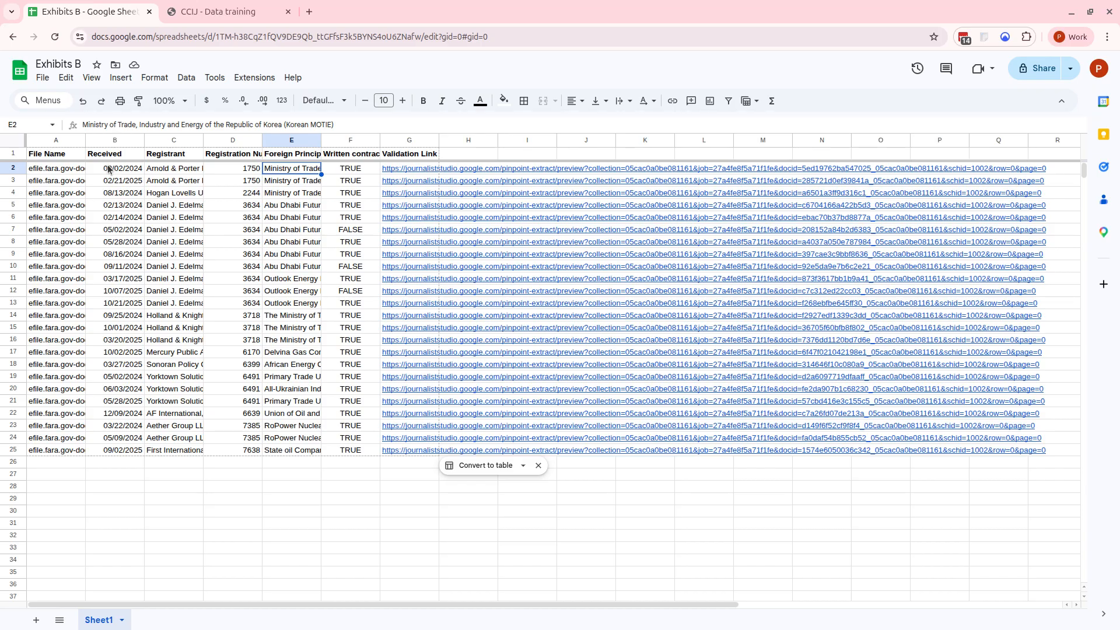
{"action": "key", "text": "Up"}
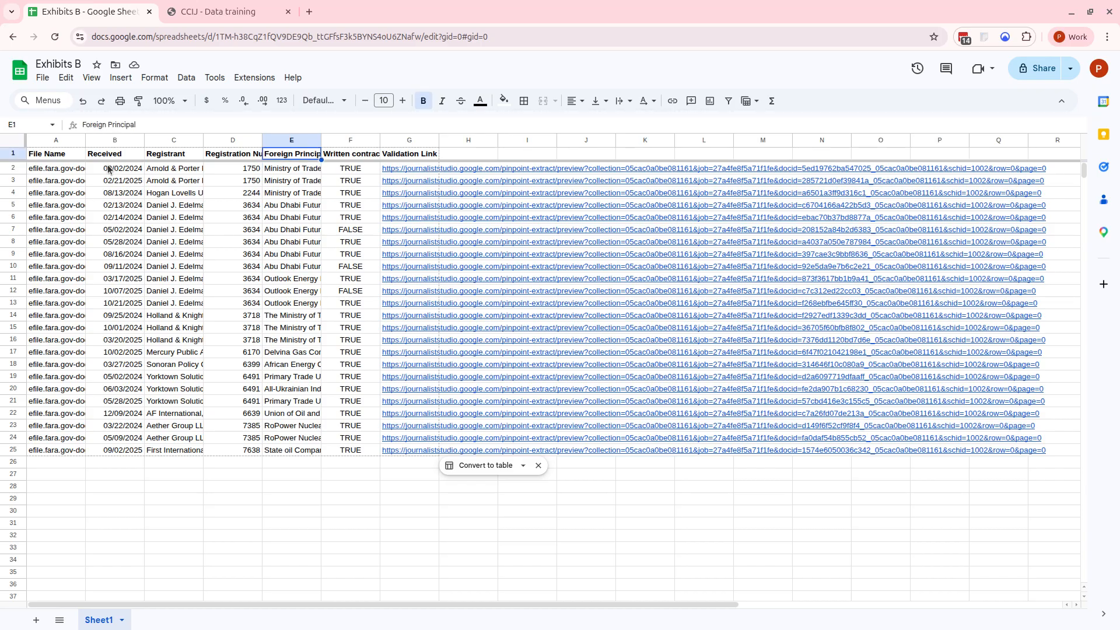
{"action": "key", "text": "Down"}
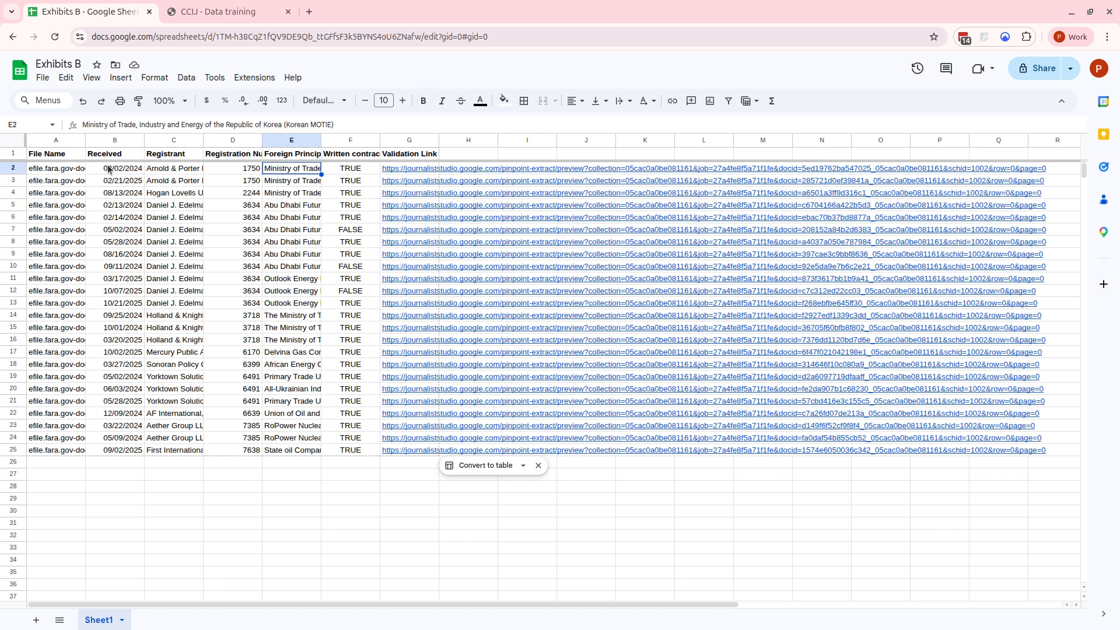
{"action": "key", "text": "Down"}
{"action": "key", "text": "Down"}
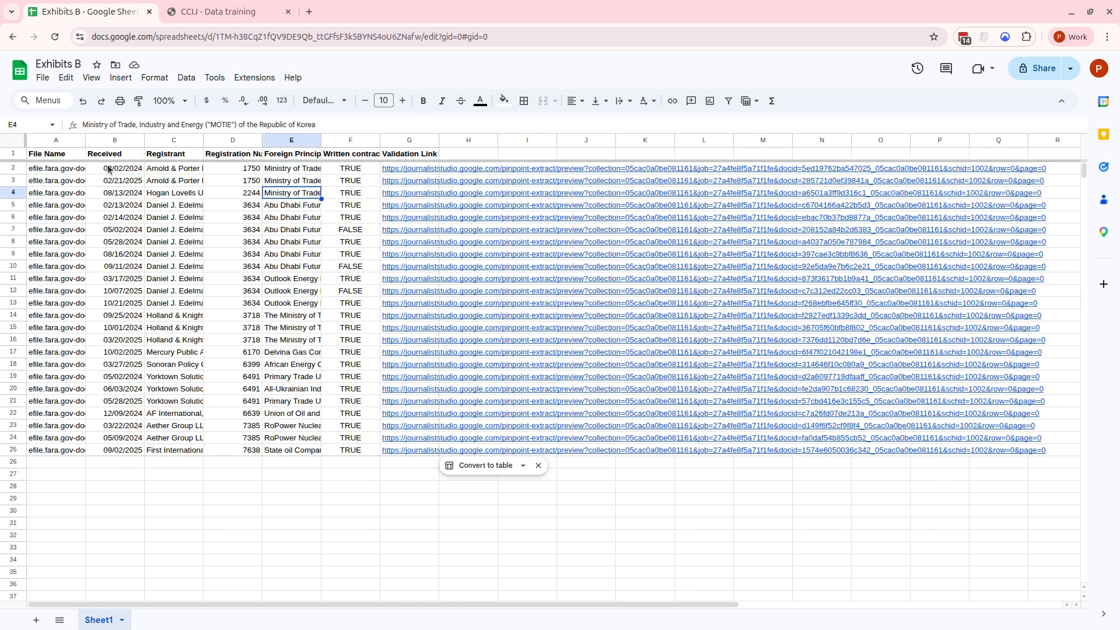
{"action": "key", "text": "Up"}
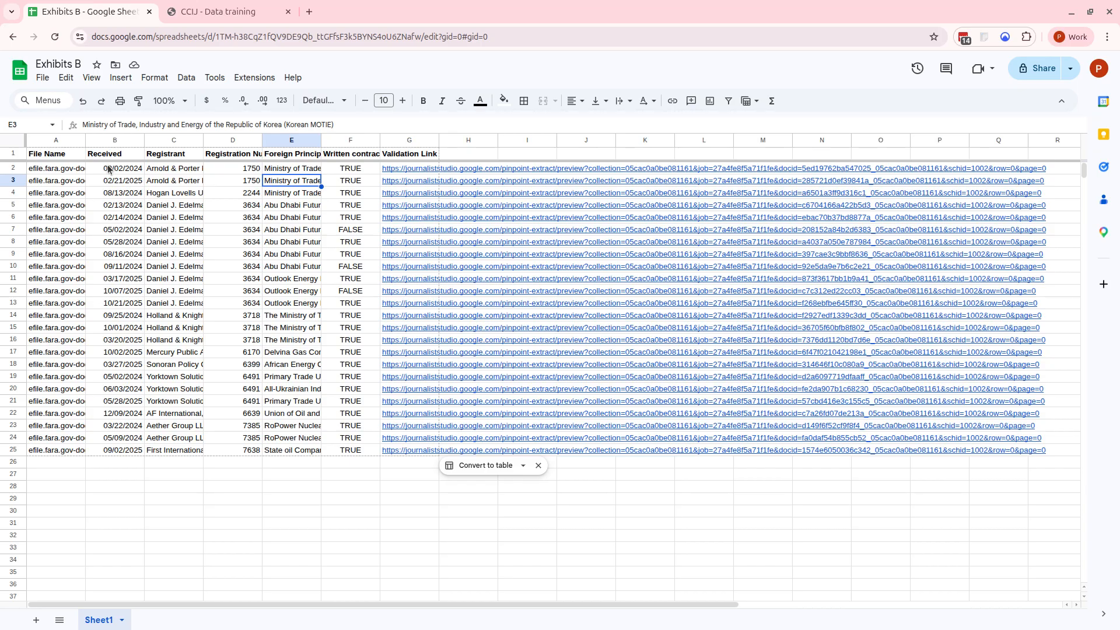
{"action": "key", "text": "Down"}
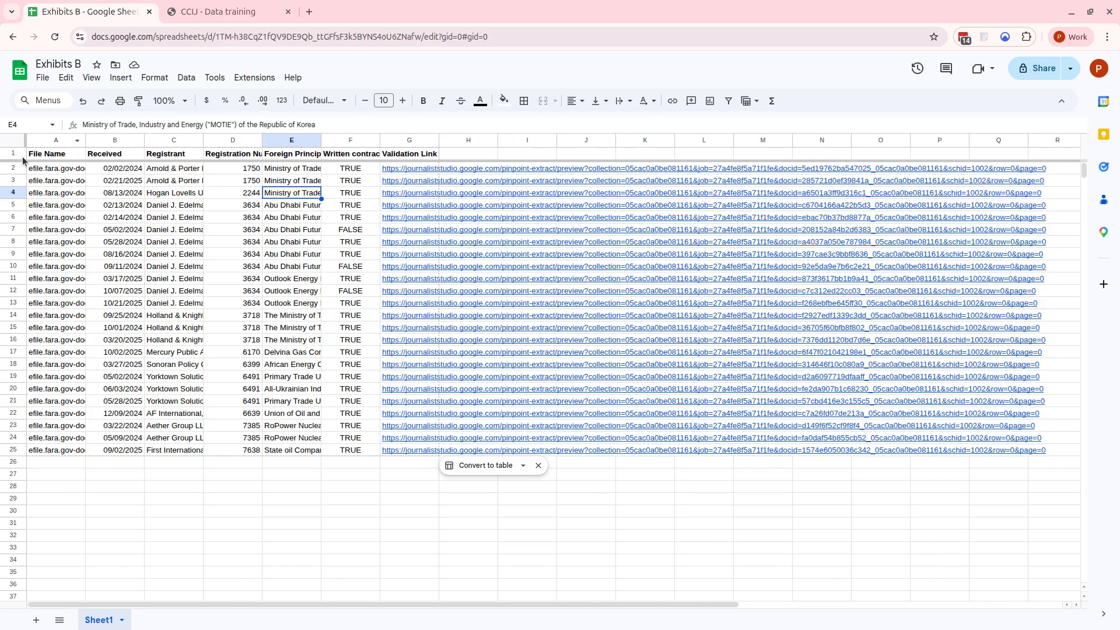
Import exhibits_b.csv from the energy_lobbying folder on the computer into this spreadsheet as a new sheet
{"action": "left_click", "coordinate": [43, 78]}
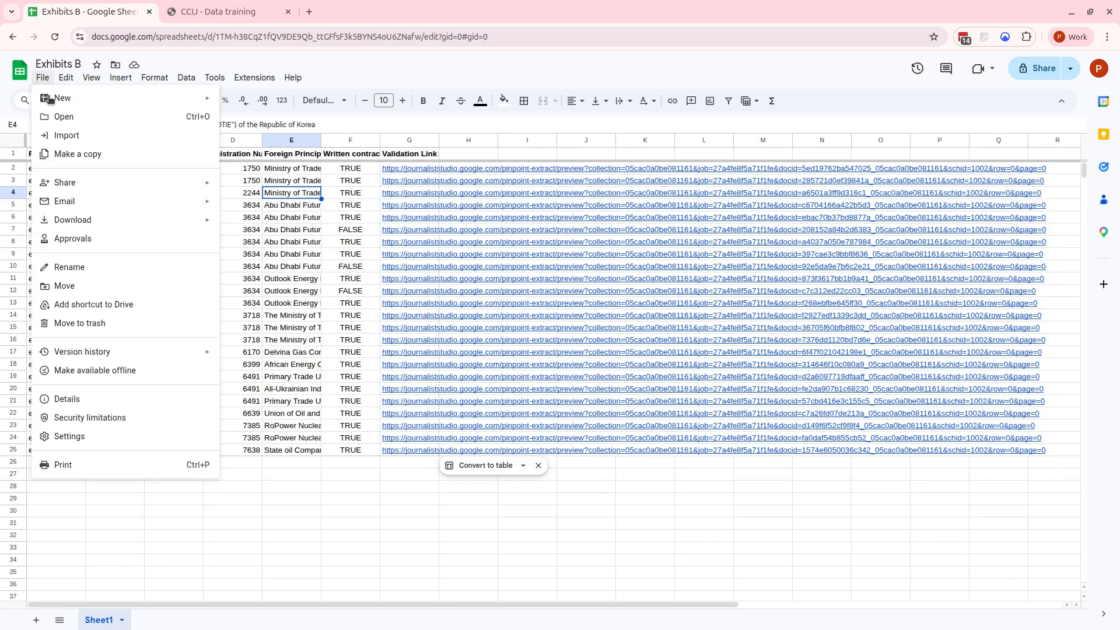
{"action": "left_click", "coordinate": [62, 137]}
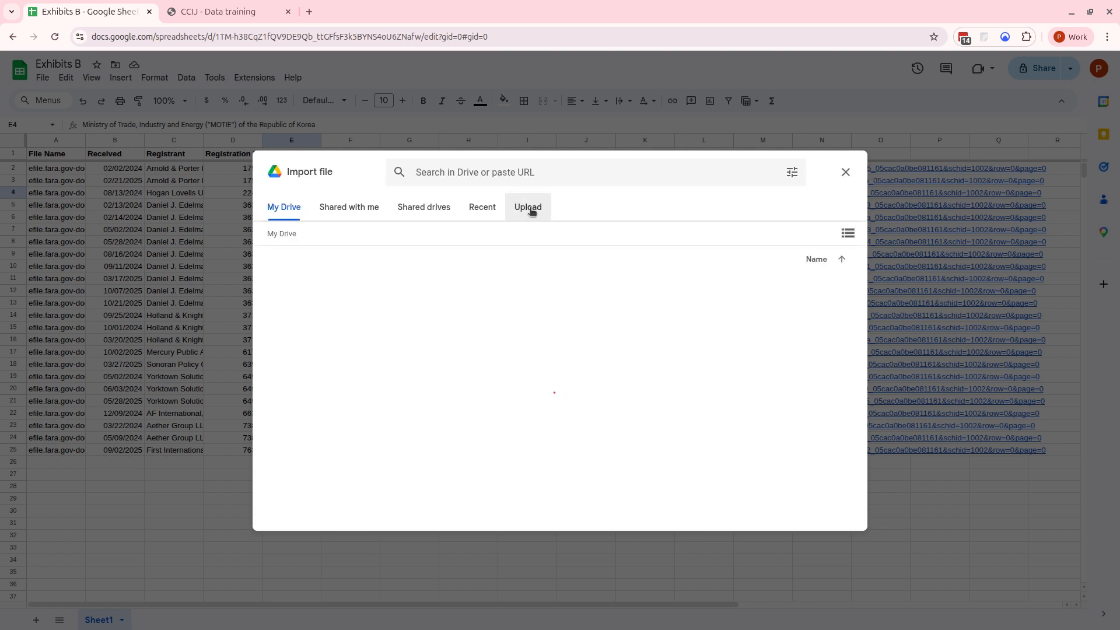
{"action": "left_click", "coordinate": [532, 211]}
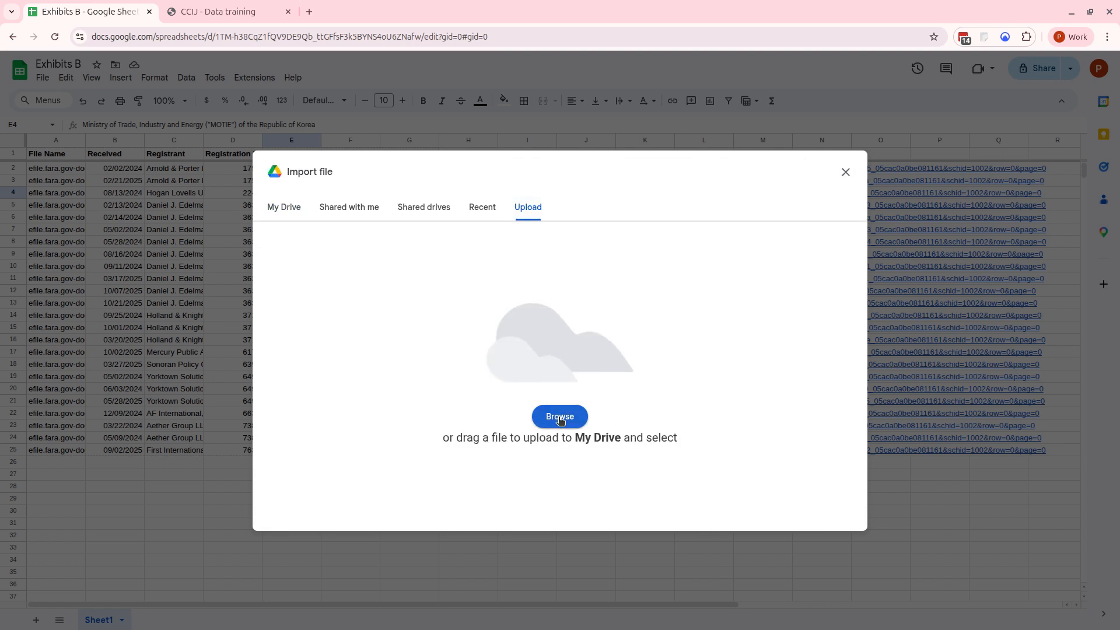
{"action": "left_click", "coordinate": [559, 416]}
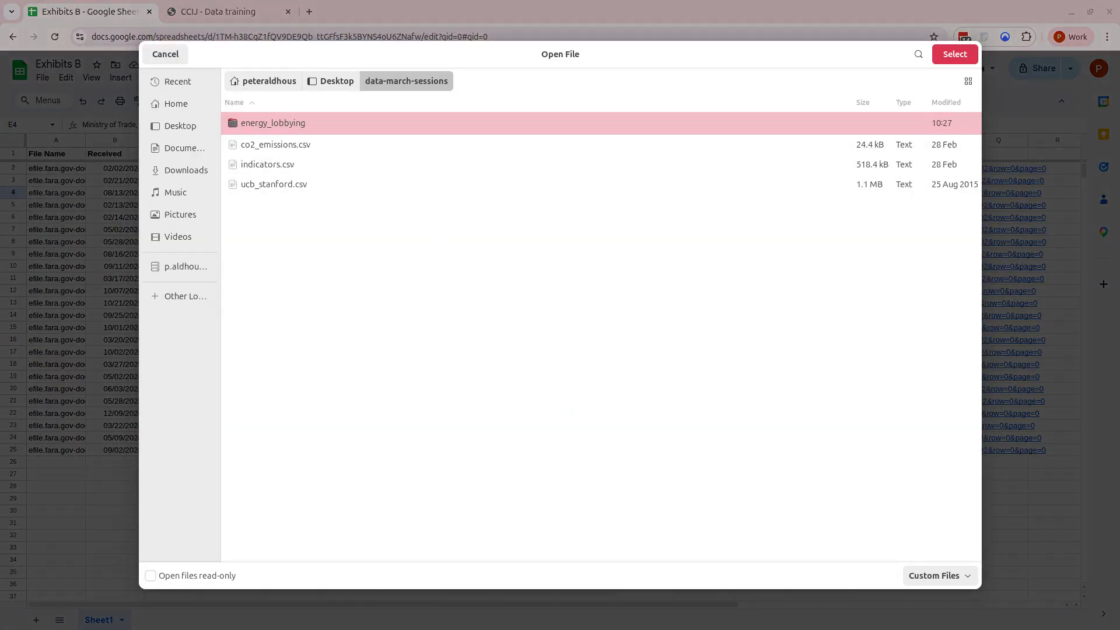
{"action": "double_click", "coordinate": [289, 122]}
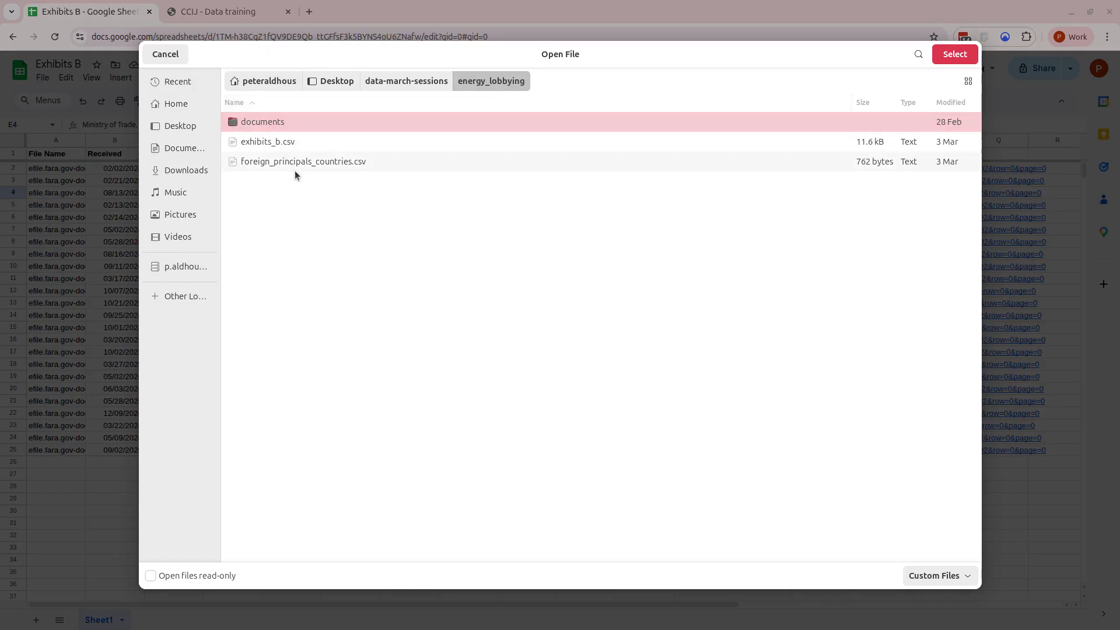
{"action": "left_click", "coordinate": [275, 142]}
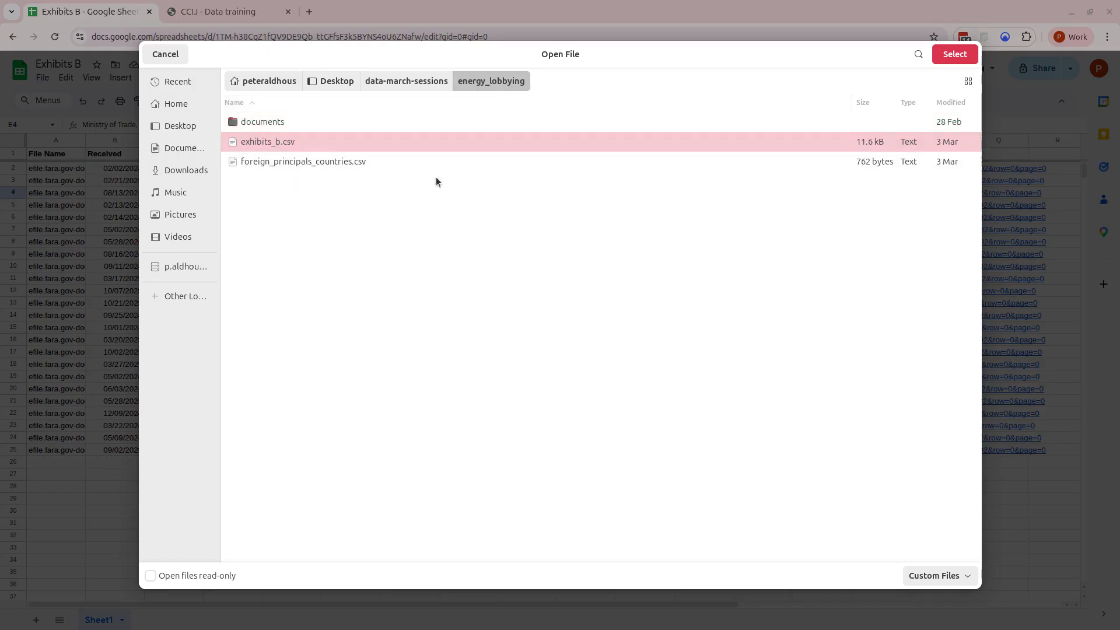
{"action": "left_click", "coordinate": [954, 54]}
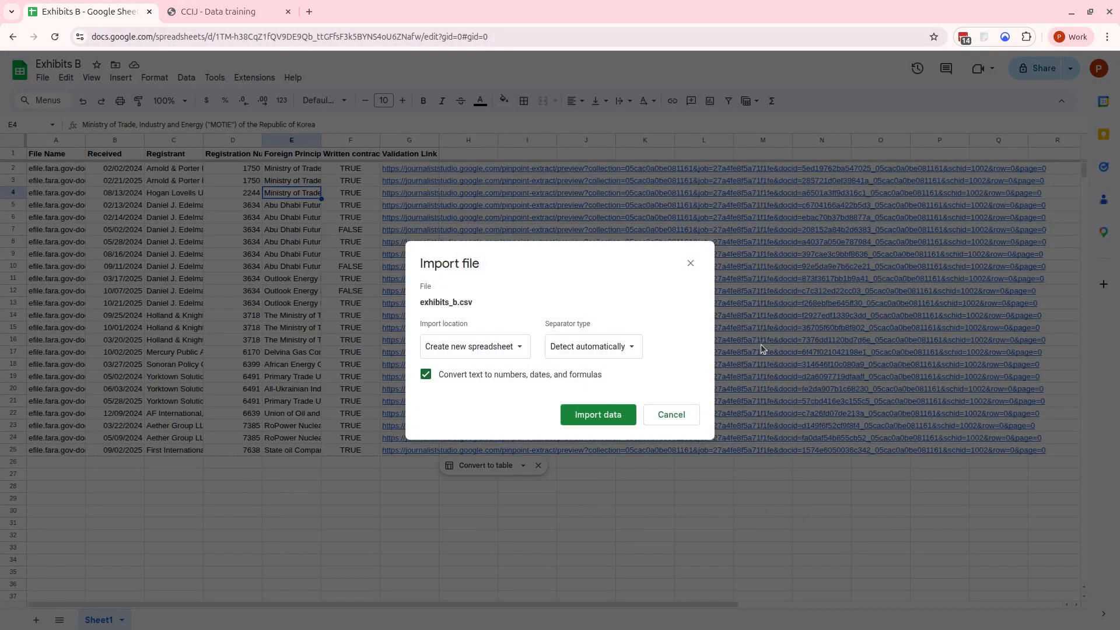
{"action": "left_click", "coordinate": [511, 350]}
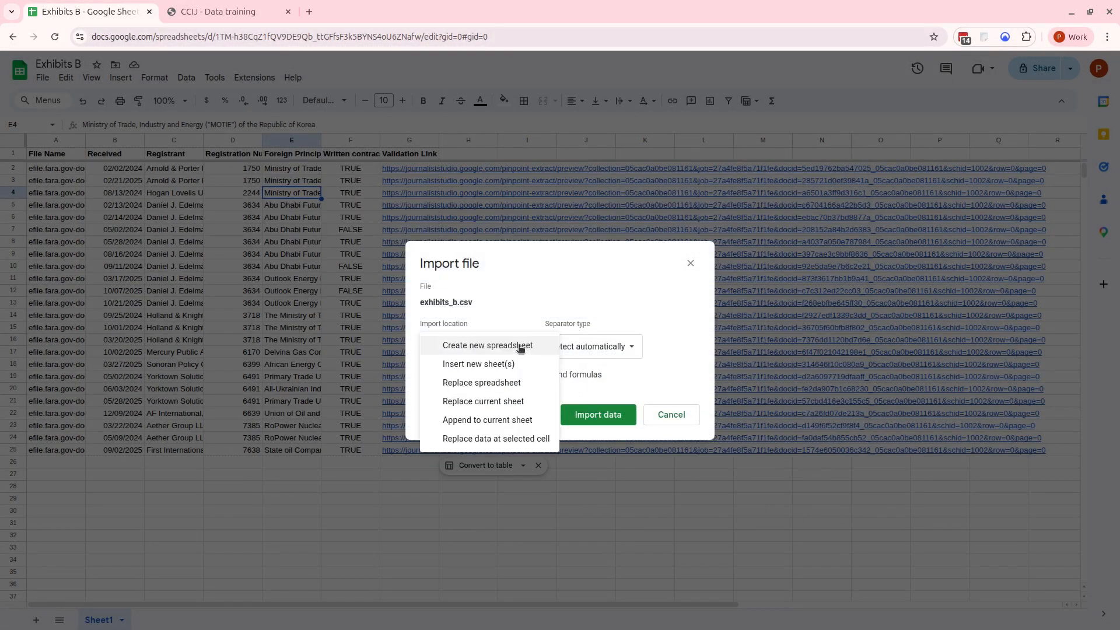
{"action": "left_click", "coordinate": [493, 366]}
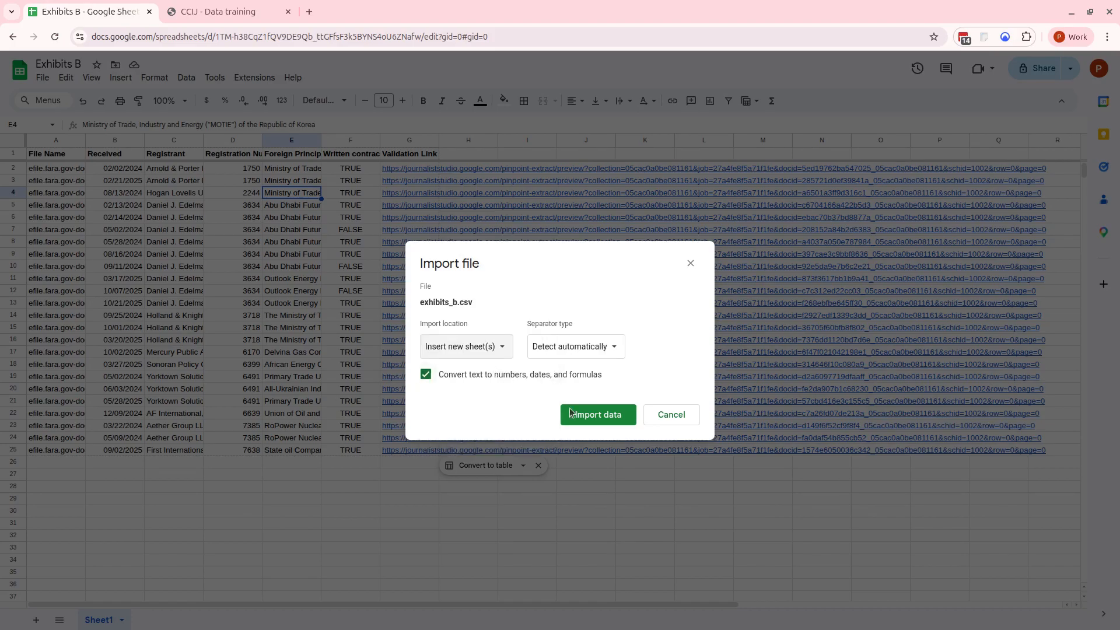
{"action": "left_click", "coordinate": [609, 420]}
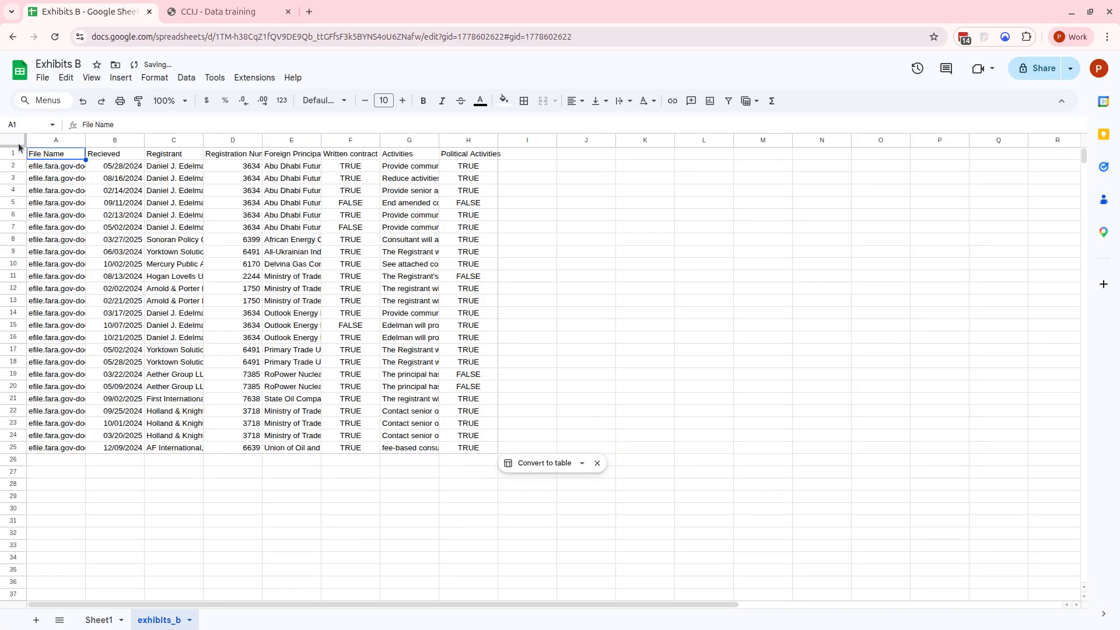
Freeze the header row of the exhibits_b sheet and make it bold
{"action": "left_click_drag", "start_coordinate": [18, 149], "coordinate": [16, 160]}
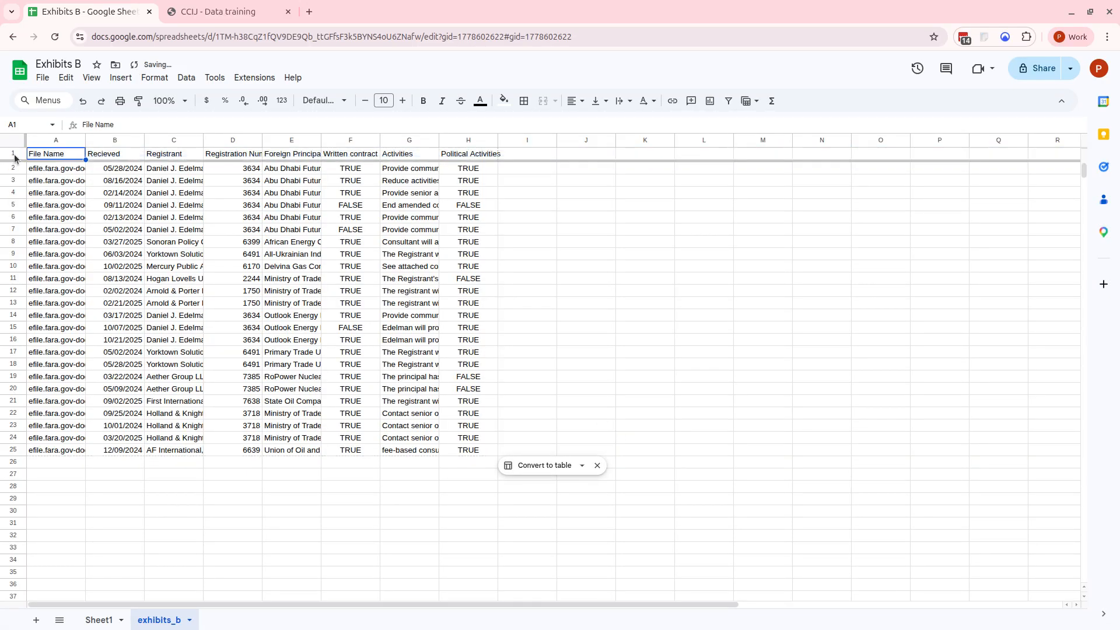
{"action": "left_click", "coordinate": [14, 153]}
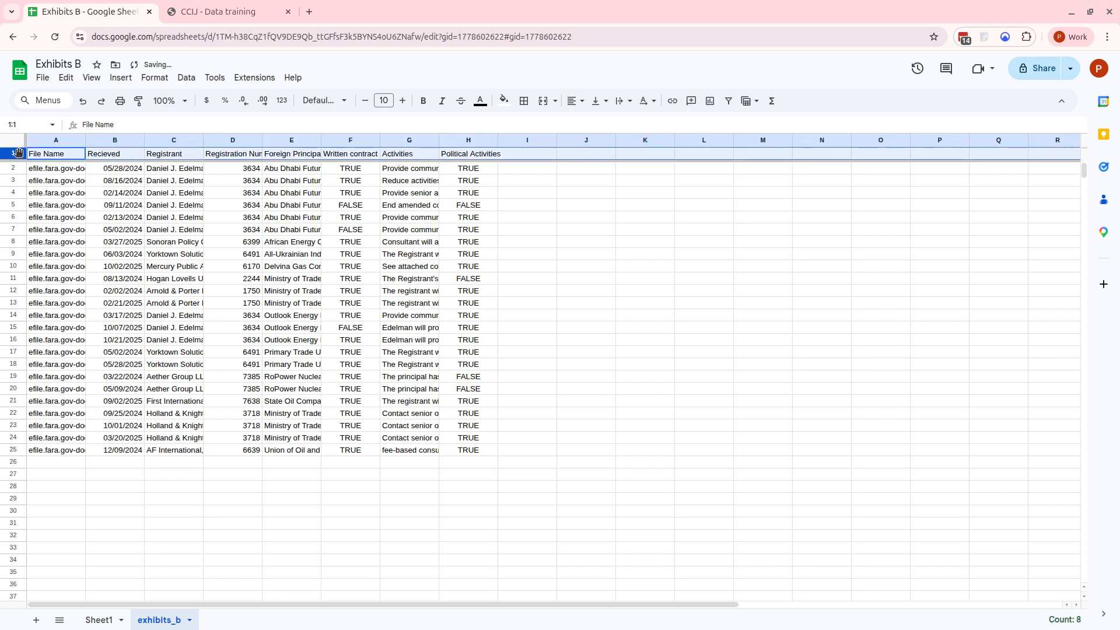
{"action": "key", "text": "ctrl+b"}
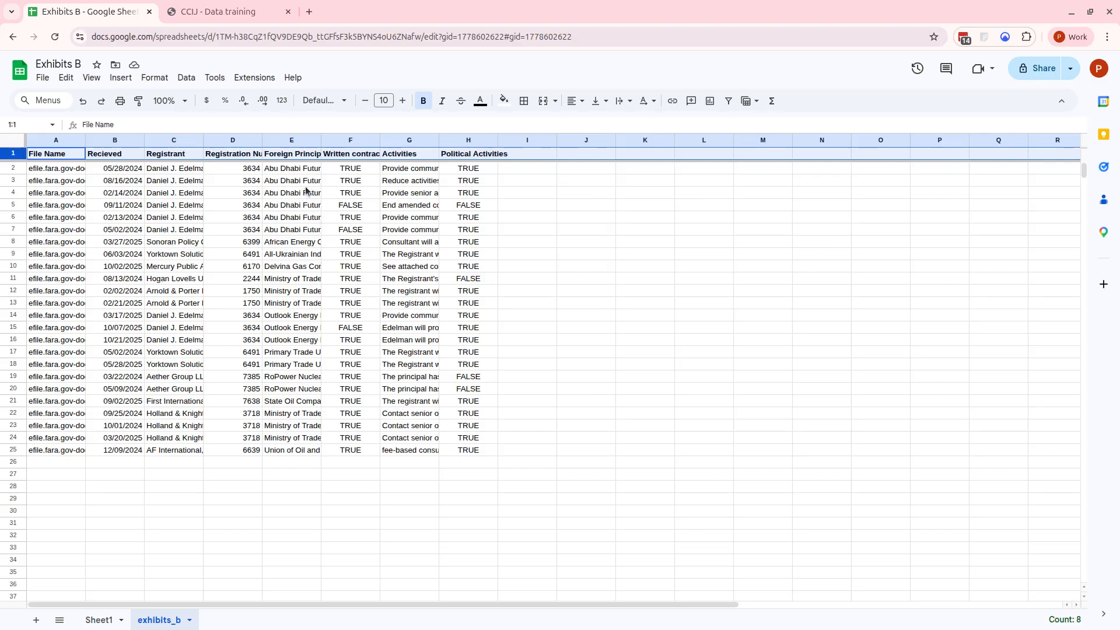
Check the Foreign Principal entries in rows 11 to 13 of exhibits_b for consistent naming of the Korean ministry
{"action": "left_click", "coordinate": [296, 278]}
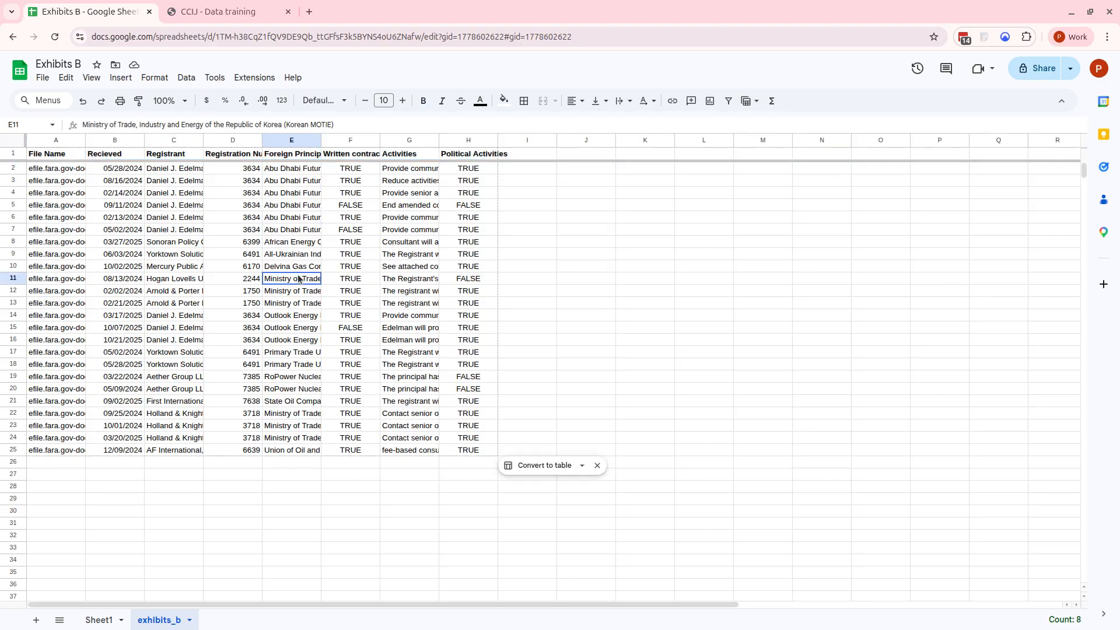
{"action": "key", "text": "Down"}
{"action": "key", "text": "Down"}
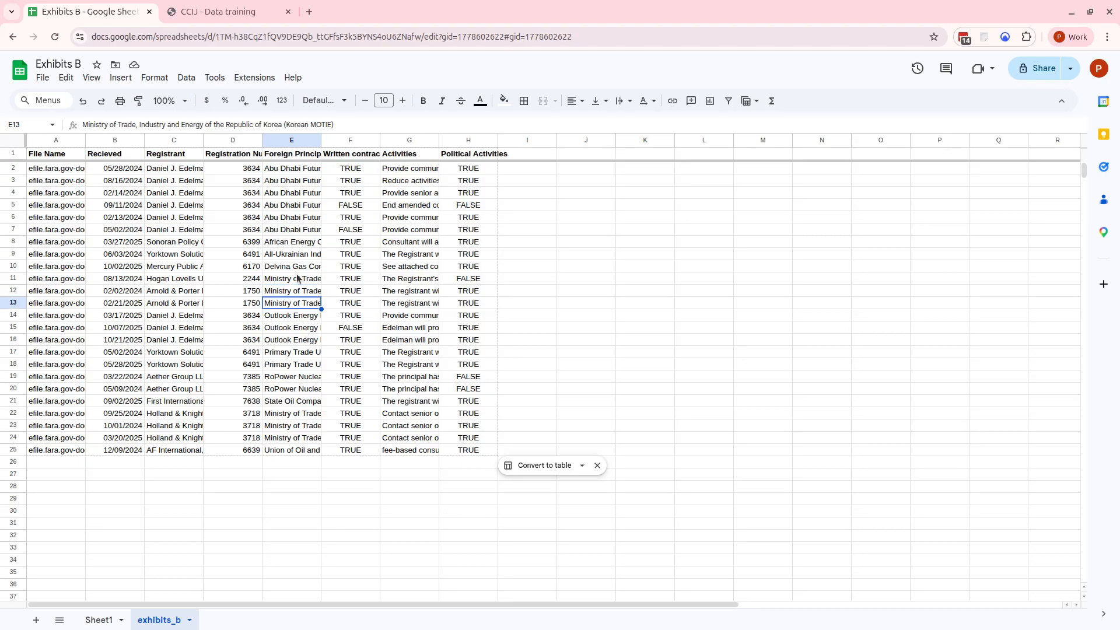
{"action": "key", "text": "Up"}
{"action": "key", "text": "Up"}
{"action": "key", "text": "Down"}
{"action": "key", "text": "Down"}
Import foreign_principals_countries.csv from the energy_lobbying folder into this spreadsheet as another new sheet
{"action": "left_click", "coordinate": [52, 82]}
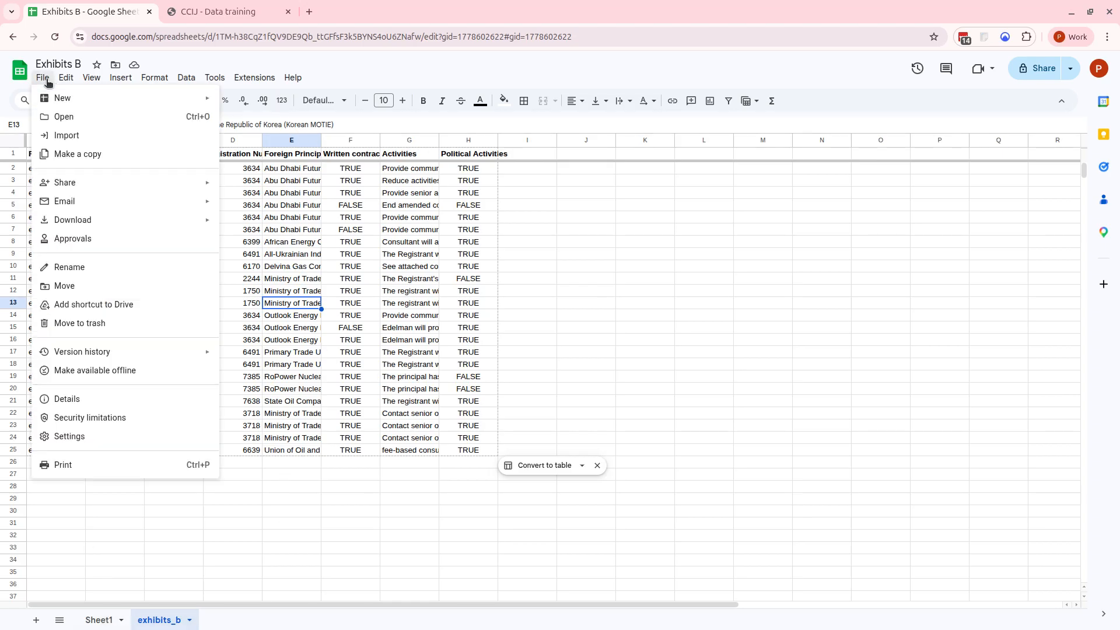
{"action": "left_click", "coordinate": [65, 139]}
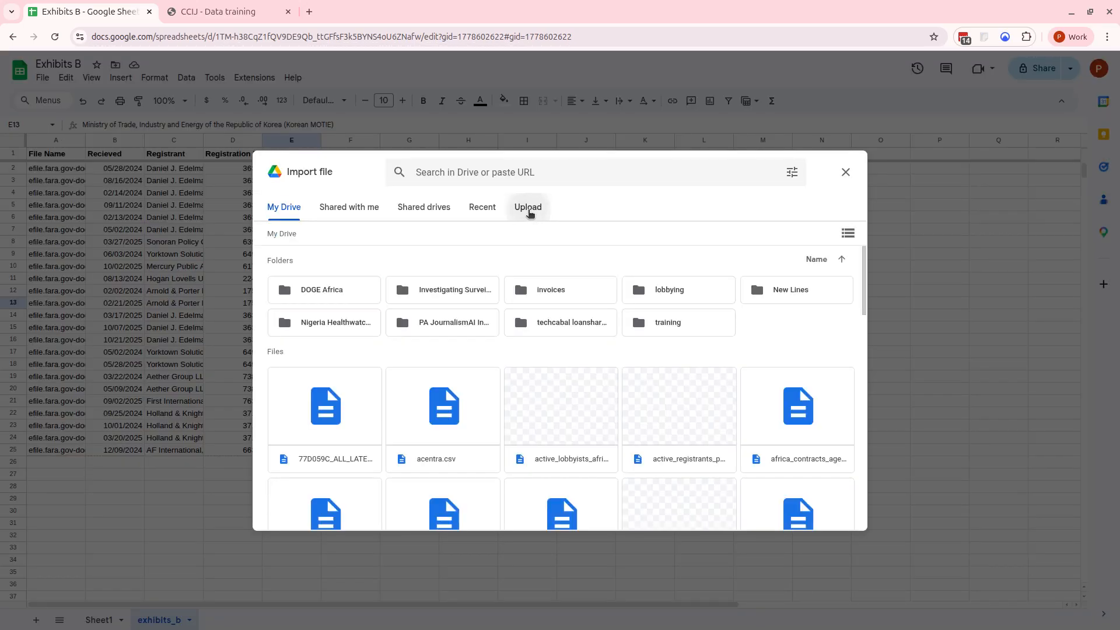
{"action": "left_click", "coordinate": [528, 207]}
{"action": "left_click", "coordinate": [561, 416]}
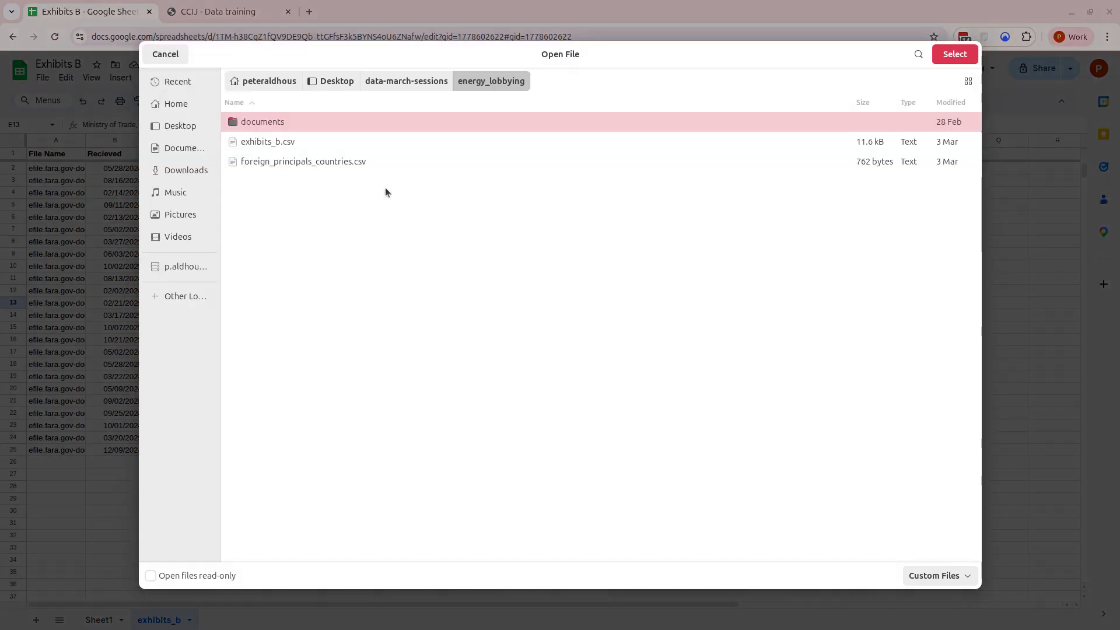
{"action": "left_click", "coordinate": [317, 166]}
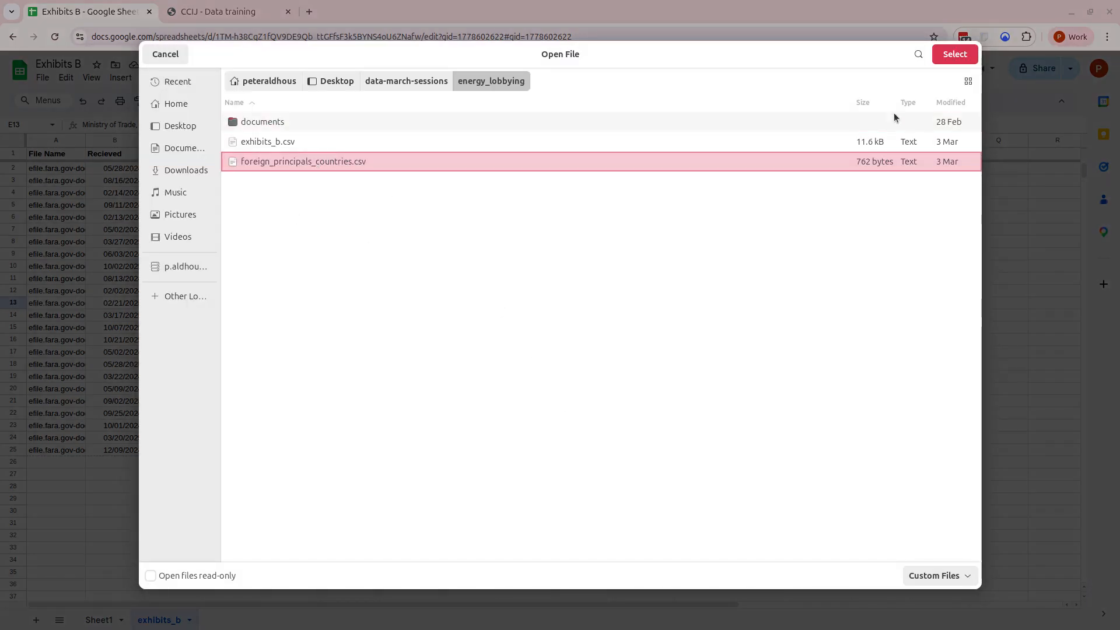
{"action": "left_click", "coordinate": [955, 53]}
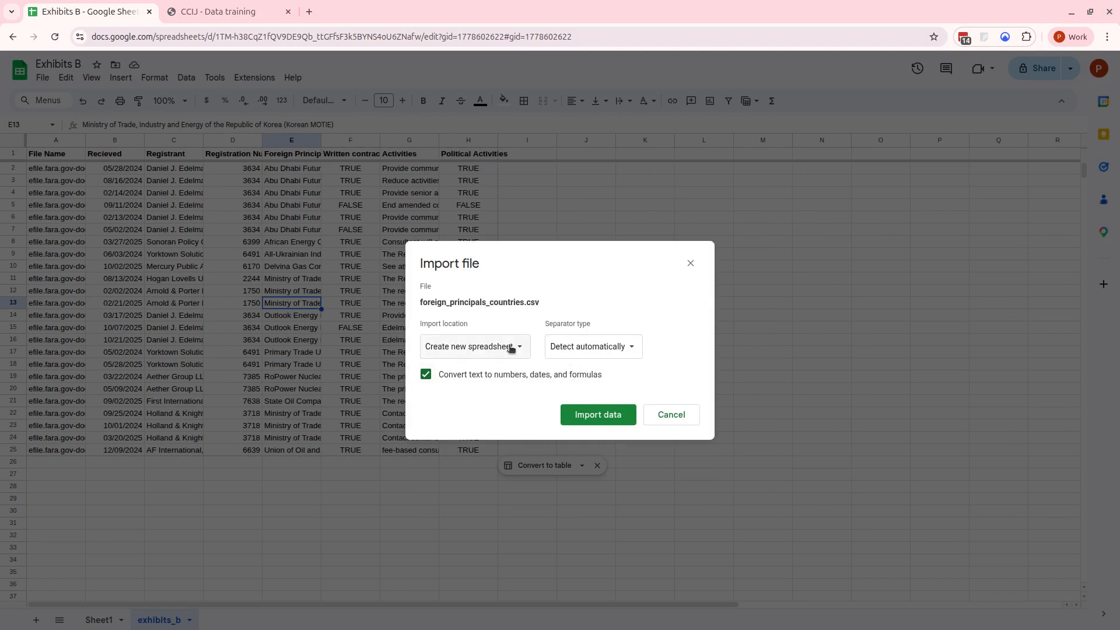
{"action": "left_click", "coordinate": [516, 347]}
{"action": "left_click", "coordinate": [507, 364]}
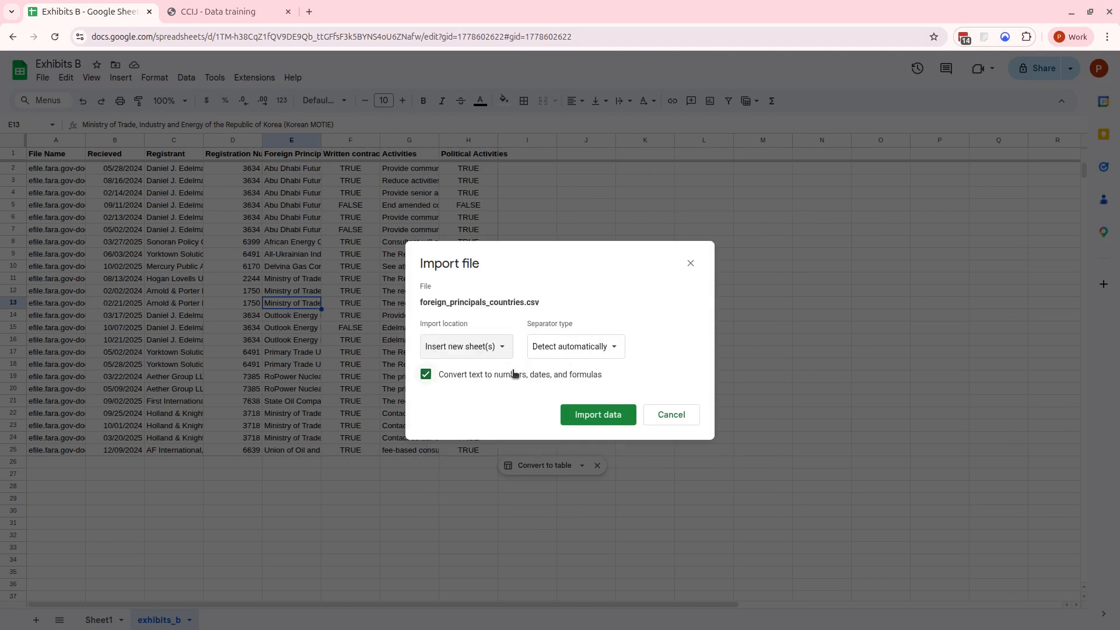
{"action": "left_click", "coordinate": [602, 419]}
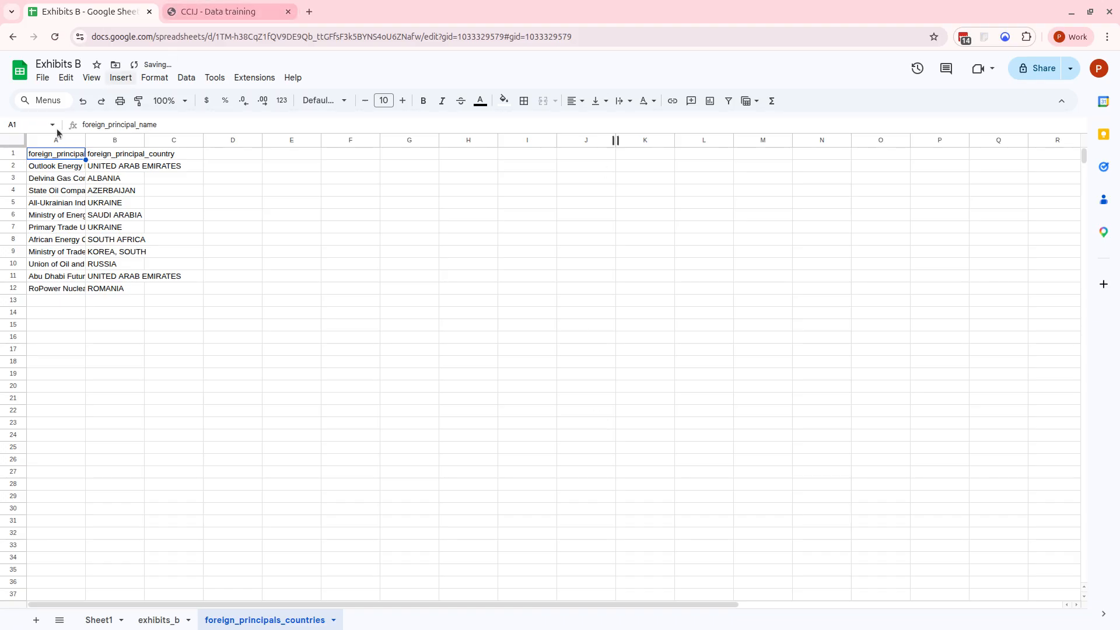
Freeze the header row of the foreign_principals_countries sheet and make it bold
{"action": "left_click_drag", "start_coordinate": [12, 147], "coordinate": [10, 160]}
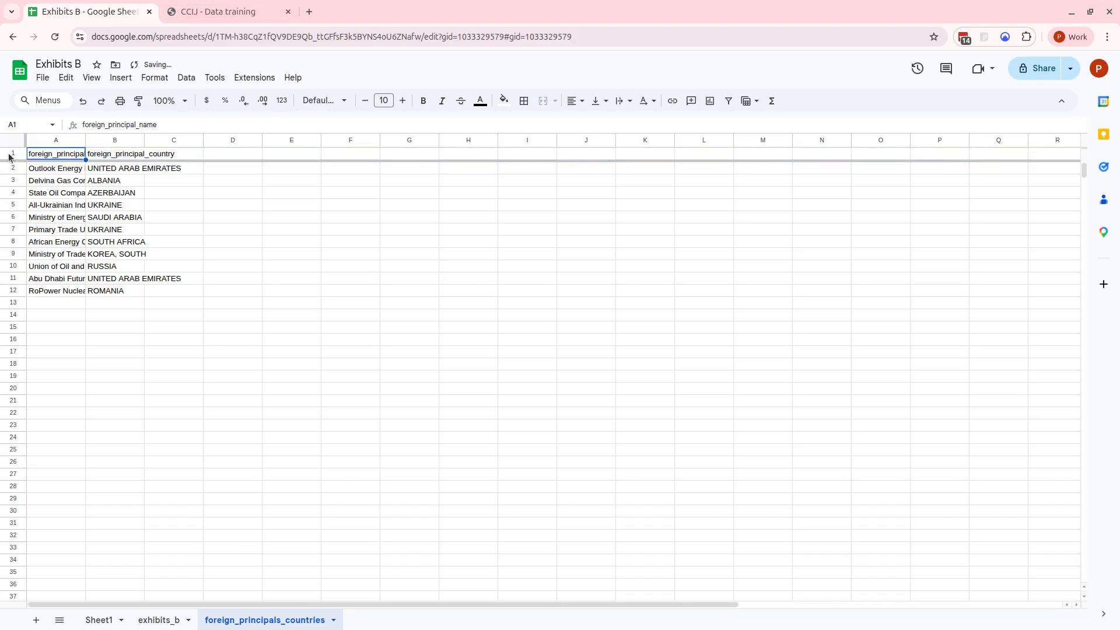
{"action": "left_click", "coordinate": [12, 154]}
{"action": "key", "text": "ctrl+b"}
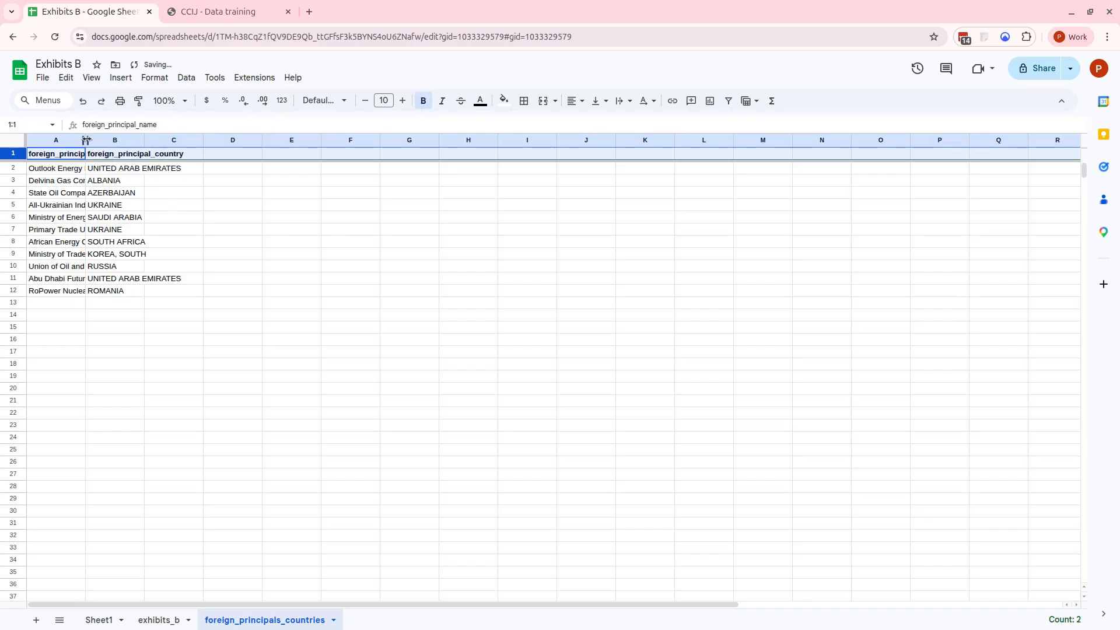
Widen the foreign_principal_name column to about three times its width, and return to the exhibits_b sheet
{"action": "left_click_drag", "start_coordinate": [86, 140], "coordinate": [203, 141]}
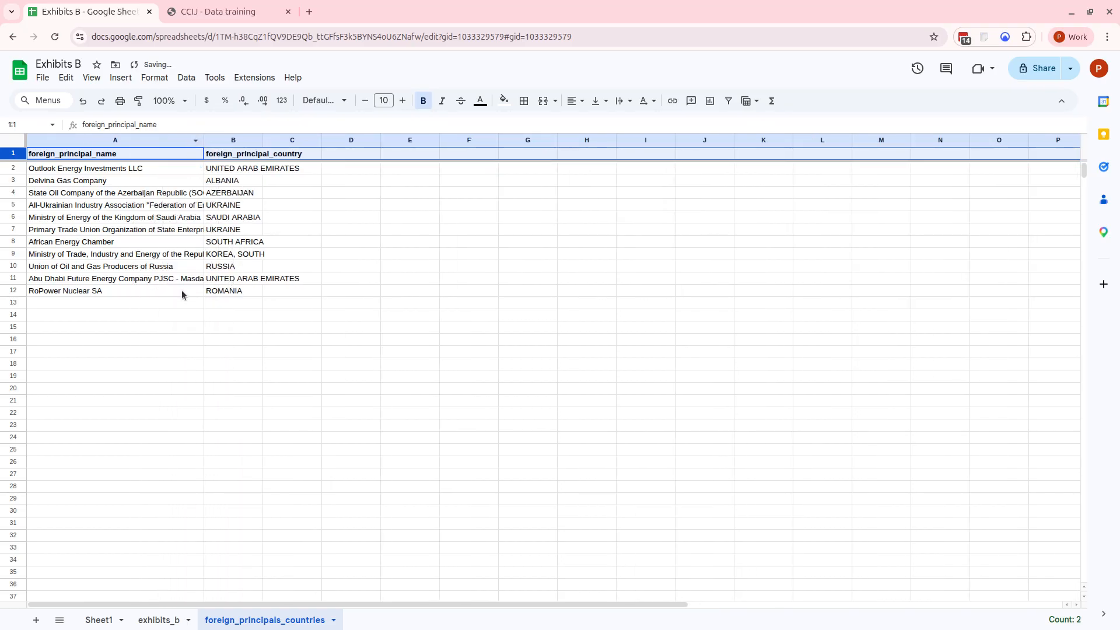
{"action": "left_click", "coordinate": [174, 307]}
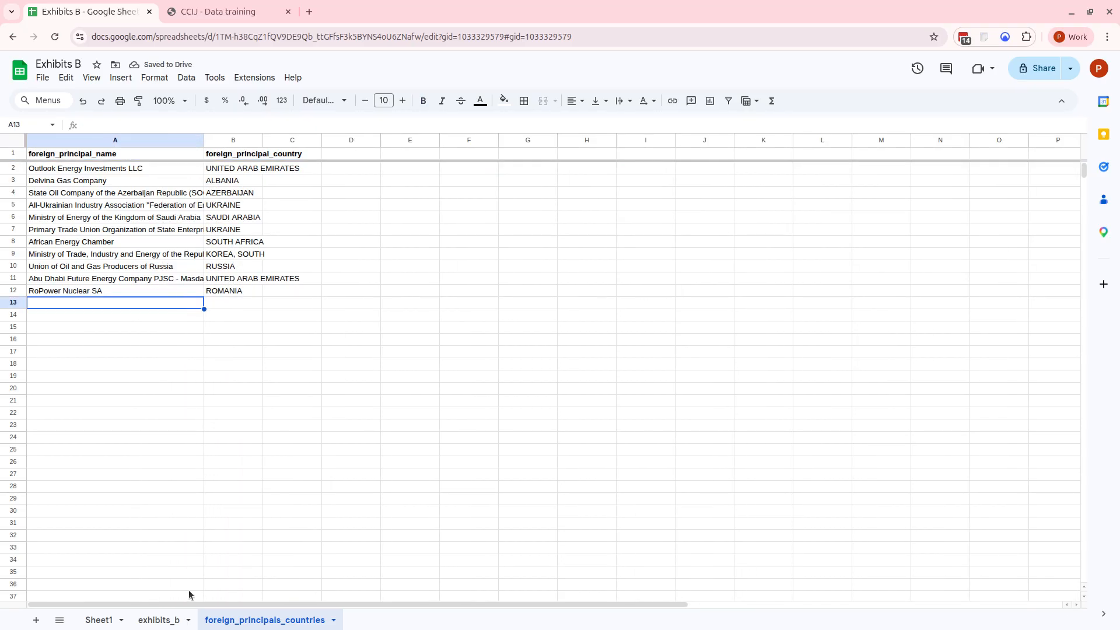
{"action": "left_click", "coordinate": [163, 622]}
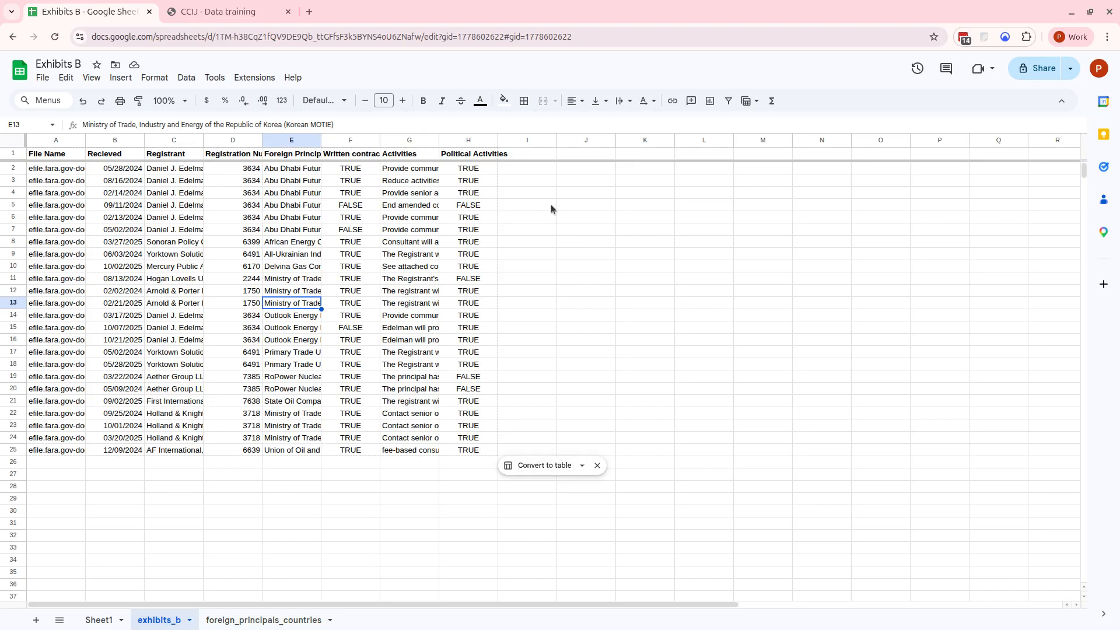
Begin an XLOOKUP formula in I2 of exhibits_b with E2 as search key and column A of foreign_principals_countries as lookup range
{"action": "left_click", "coordinate": [537, 171]}
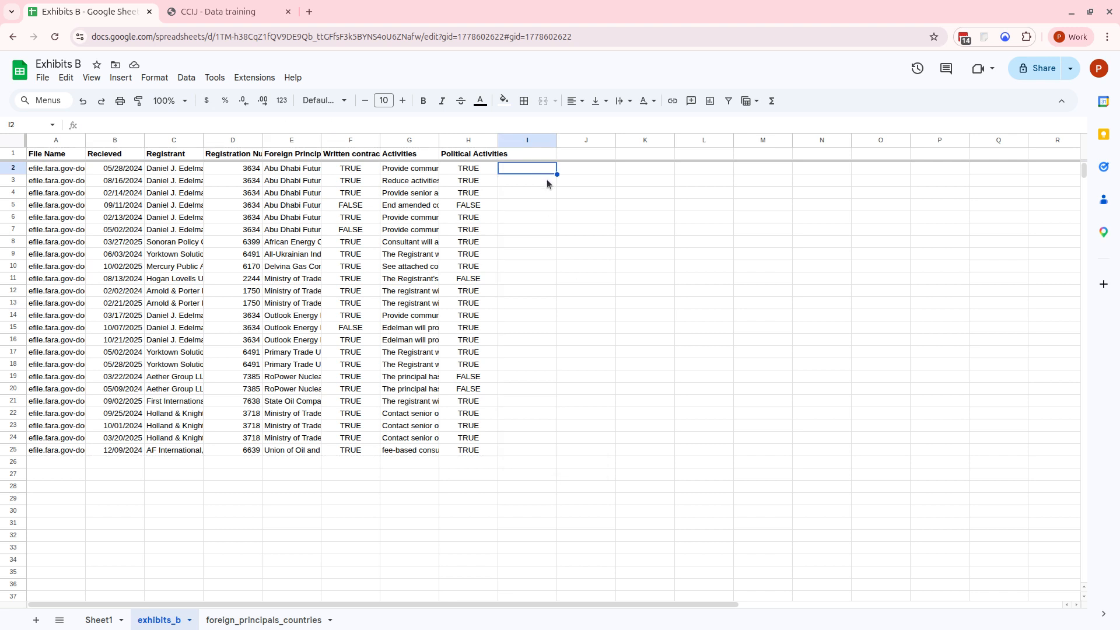
{"action": "type", "text": "="}
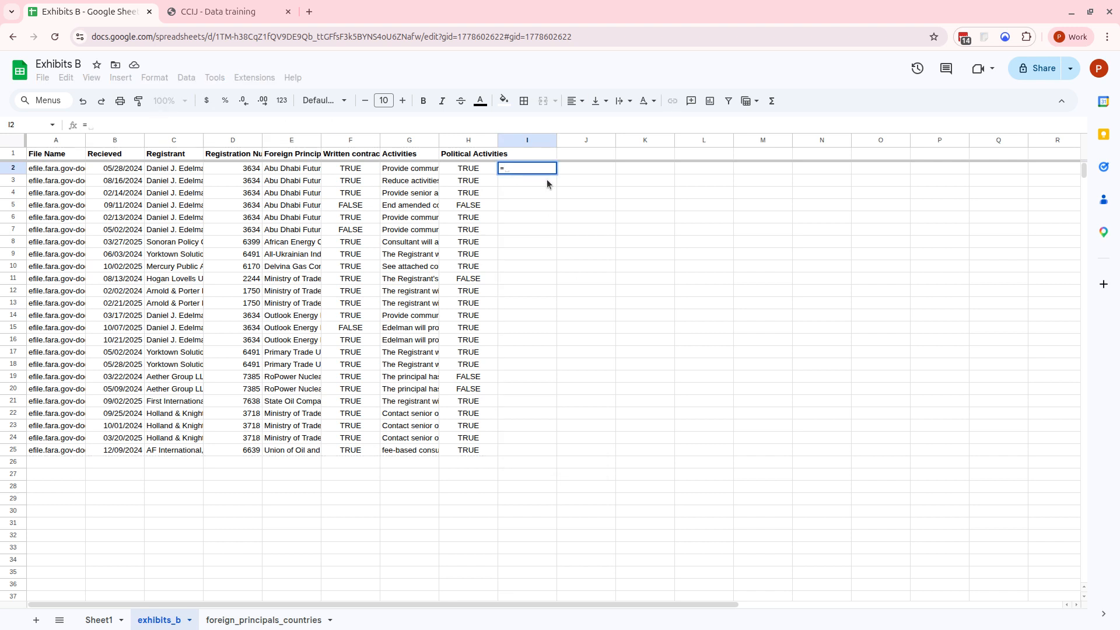
{"action": "type", "text": "xl"}
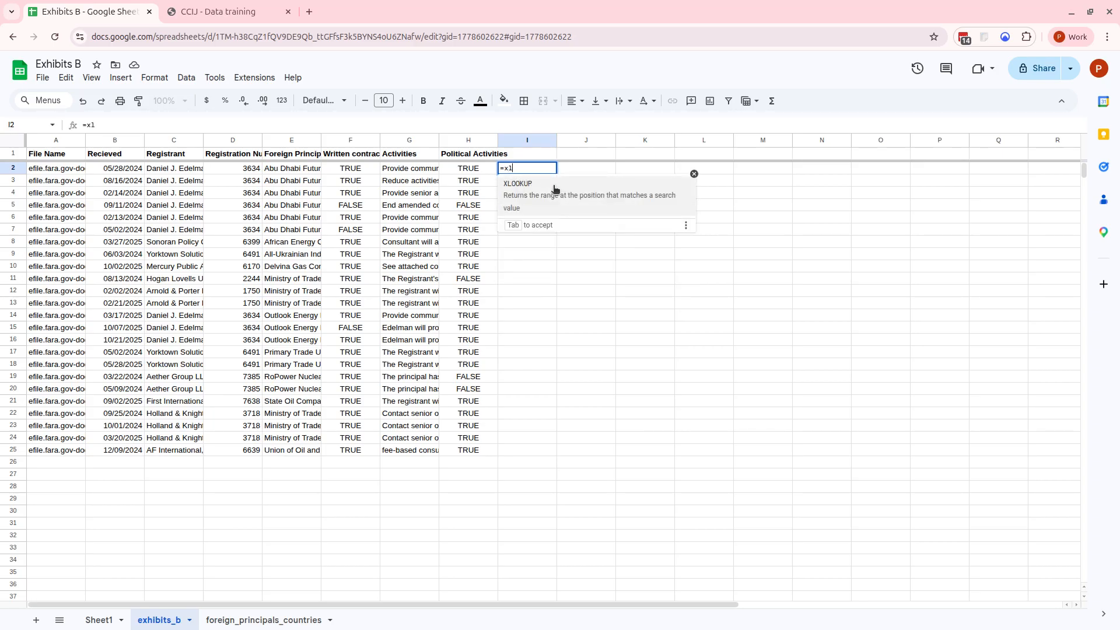
{"action": "left_click", "coordinate": [546, 186]}
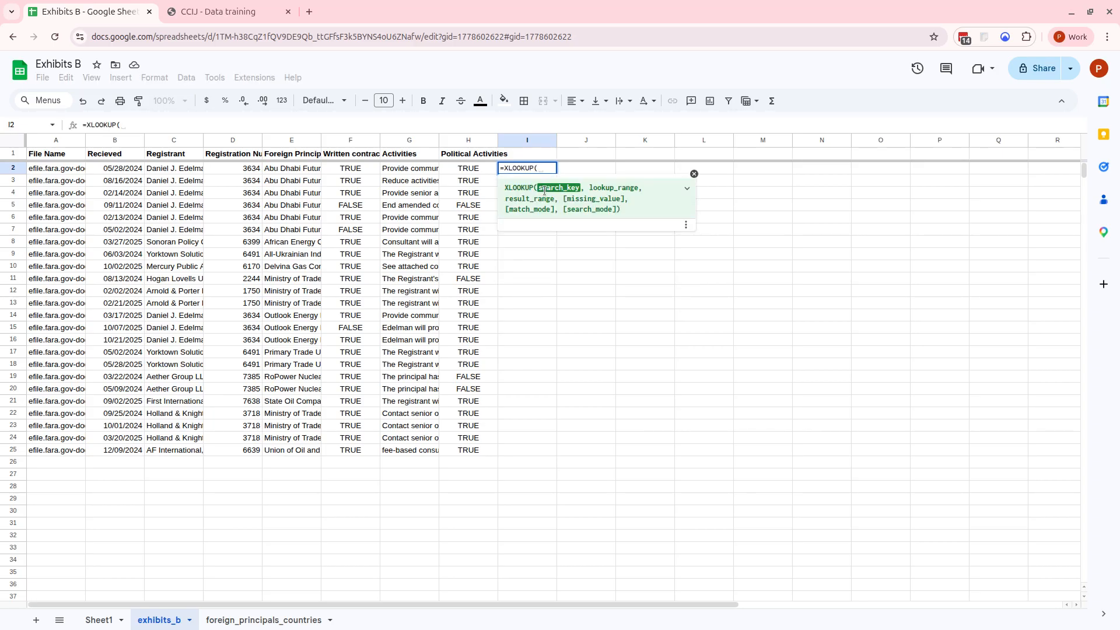
{"action": "left_click", "coordinate": [302, 173]}
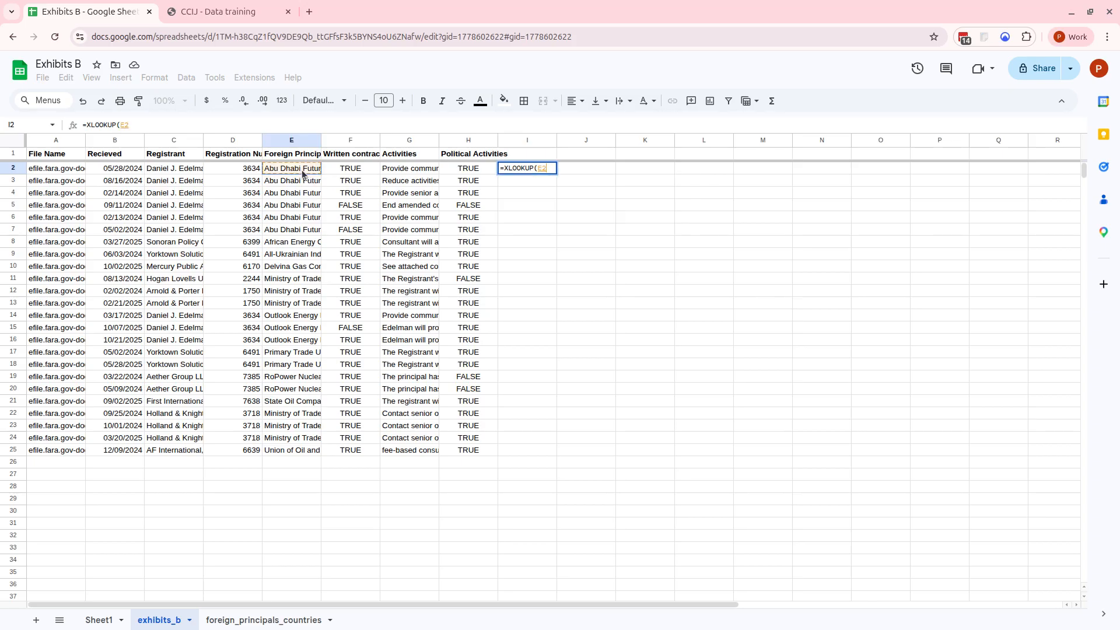
{"action": "left_click", "coordinate": [169, 126]}
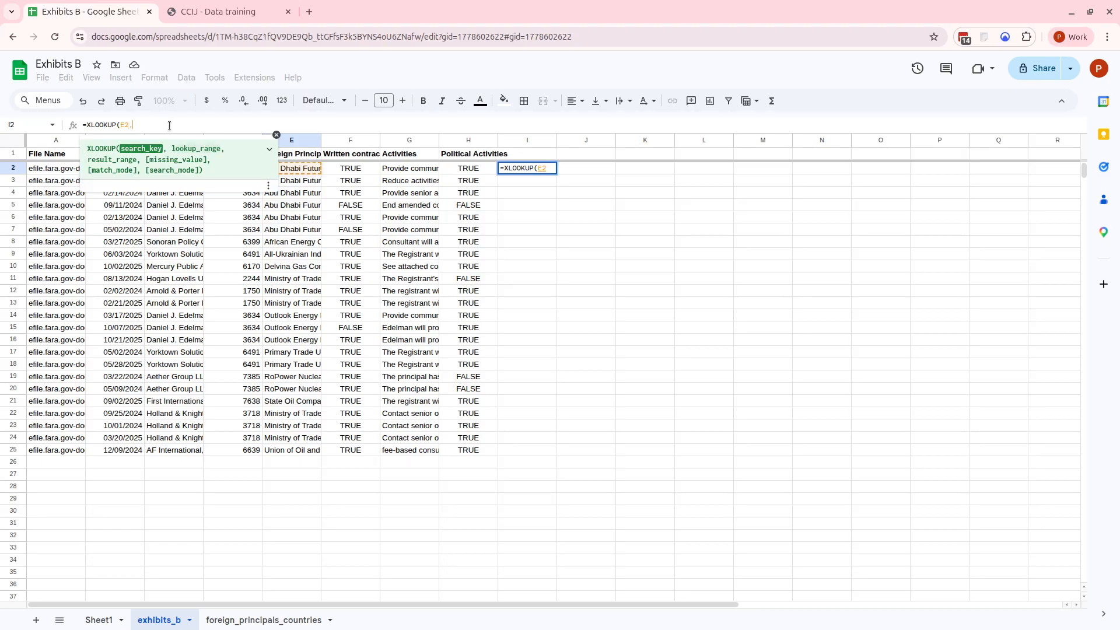
{"action": "type", "text": ","}
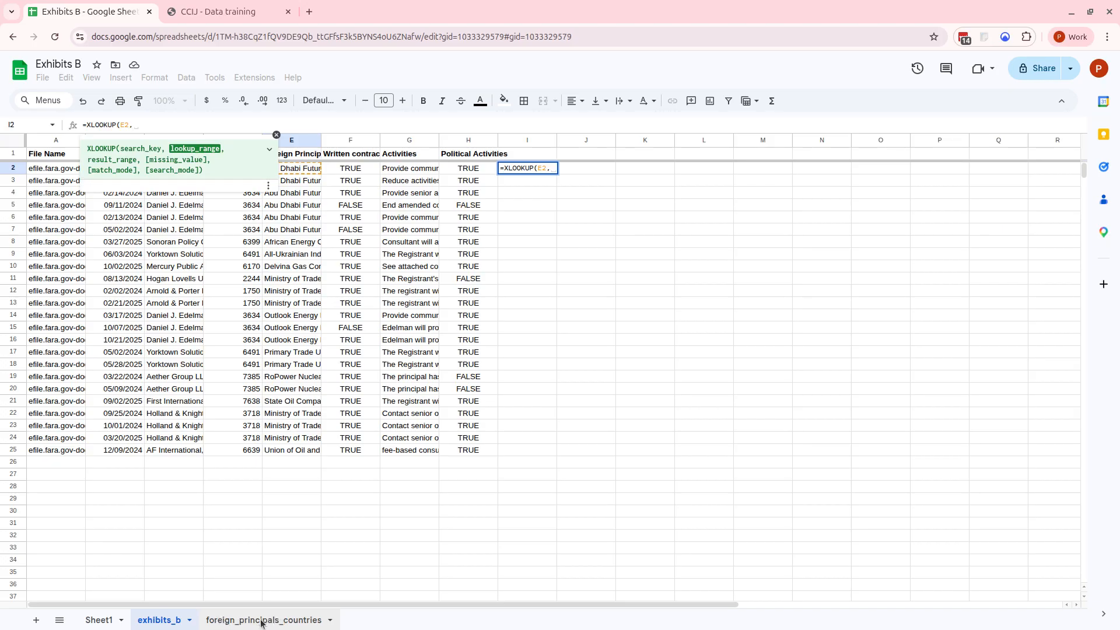
{"action": "left_click", "coordinate": [262, 620]}
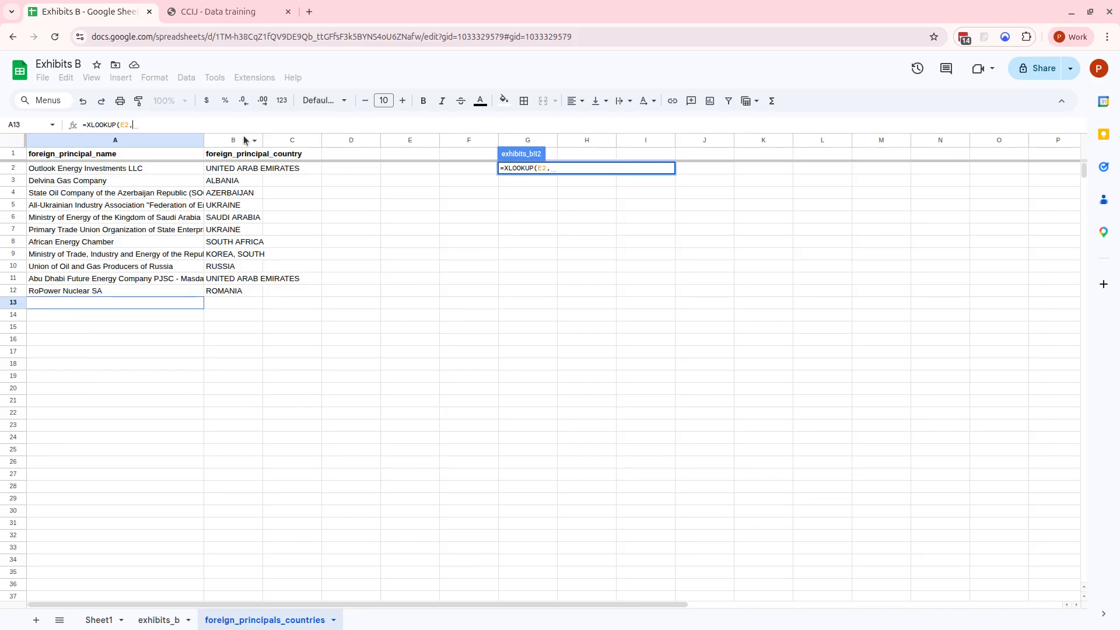
{"action": "left_click", "coordinate": [90, 140]}
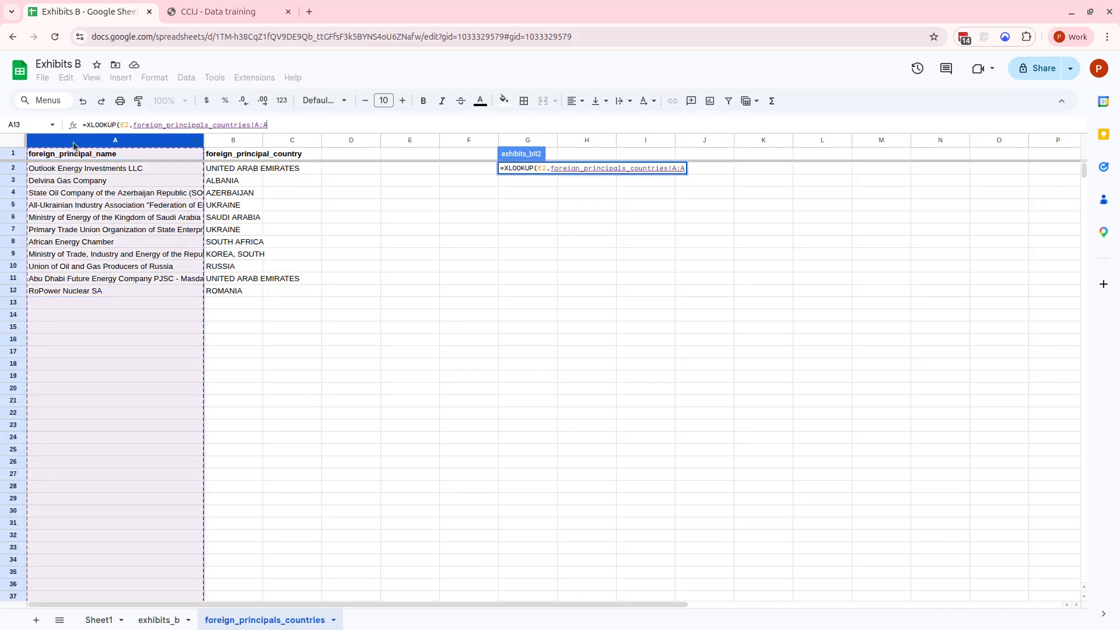
{"action": "type", "text": ","}
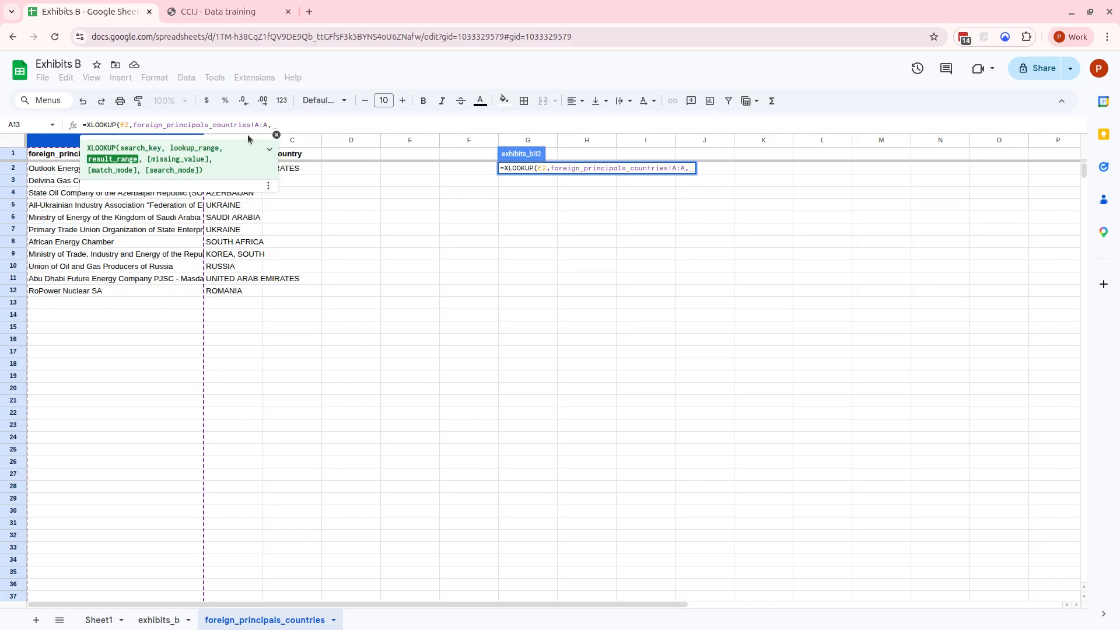
{"action": "left_click", "coordinate": [535, 197]}
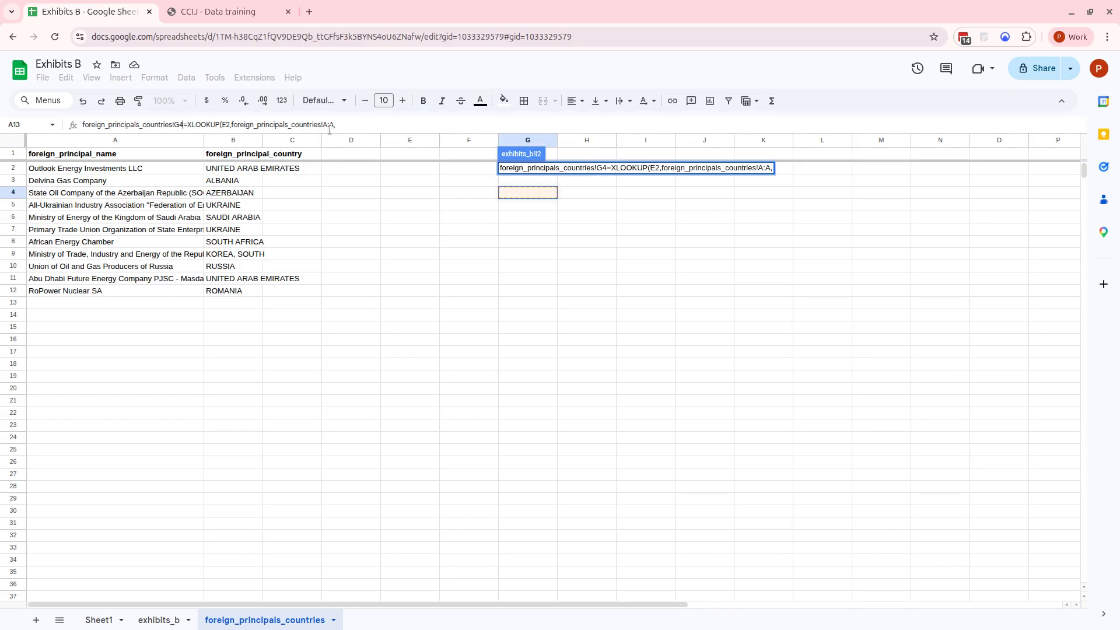
{"action": "left_click", "coordinate": [239, 141]}
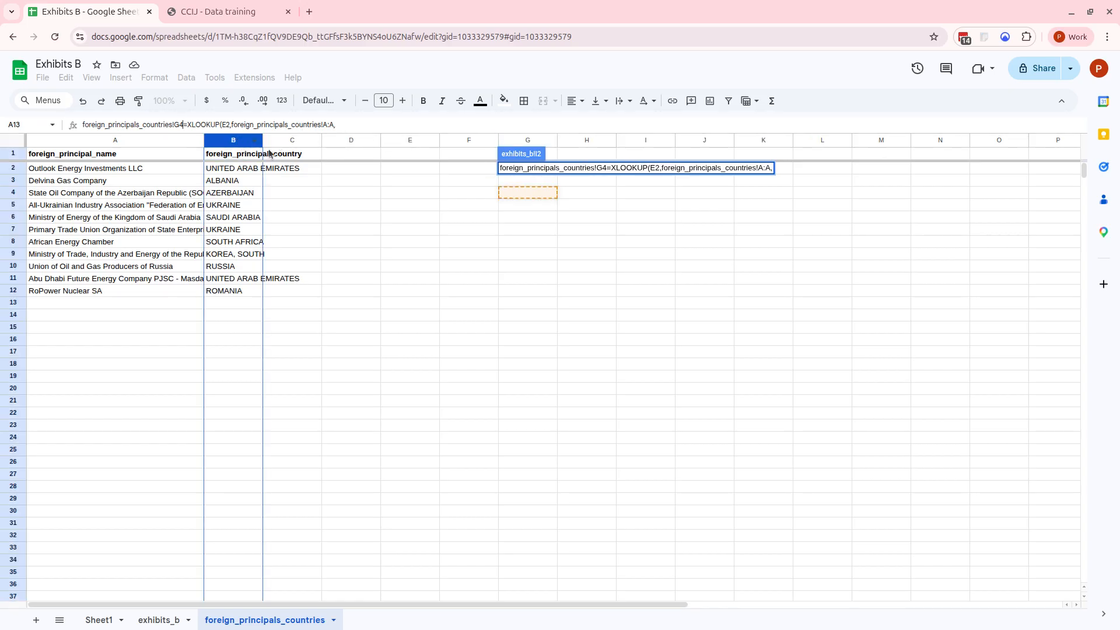
{"action": "left_click", "coordinate": [518, 171]}
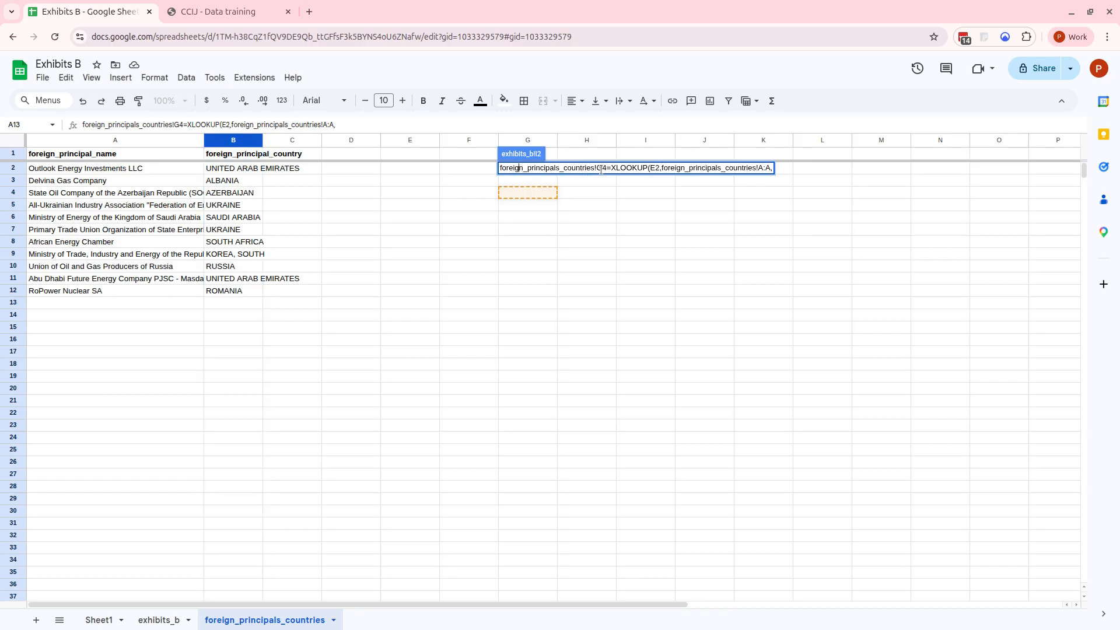
{"action": "left_click_drag", "start_coordinate": [596, 170], "coordinate": [511, 156]}
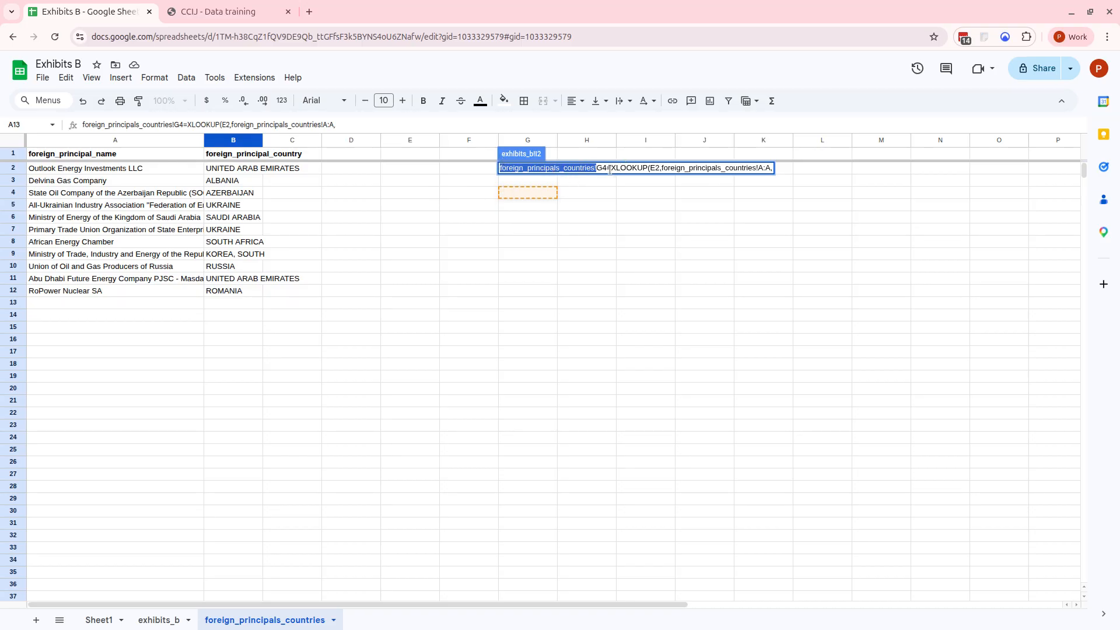
{"action": "left_click_drag", "start_coordinate": [606, 169], "coordinate": [503, 163]}
{"action": "key", "text": "BackSpace"}
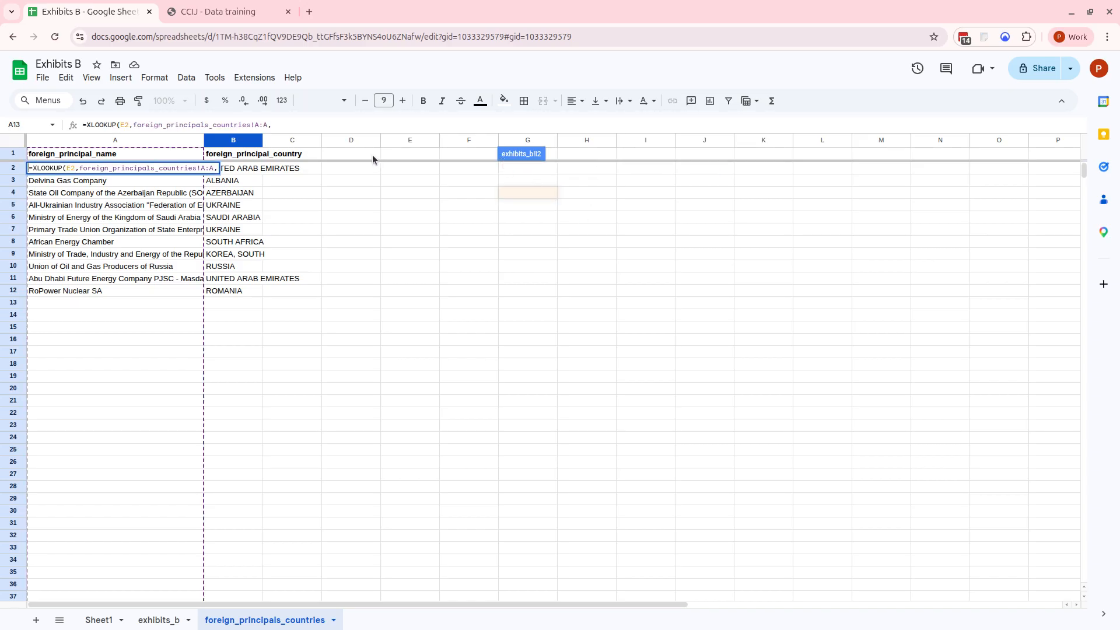
Complete the XLOOKUP formula with column B of foreign_principals_countries as the result range and enter it
{"action": "left_click", "coordinate": [300, 125]}
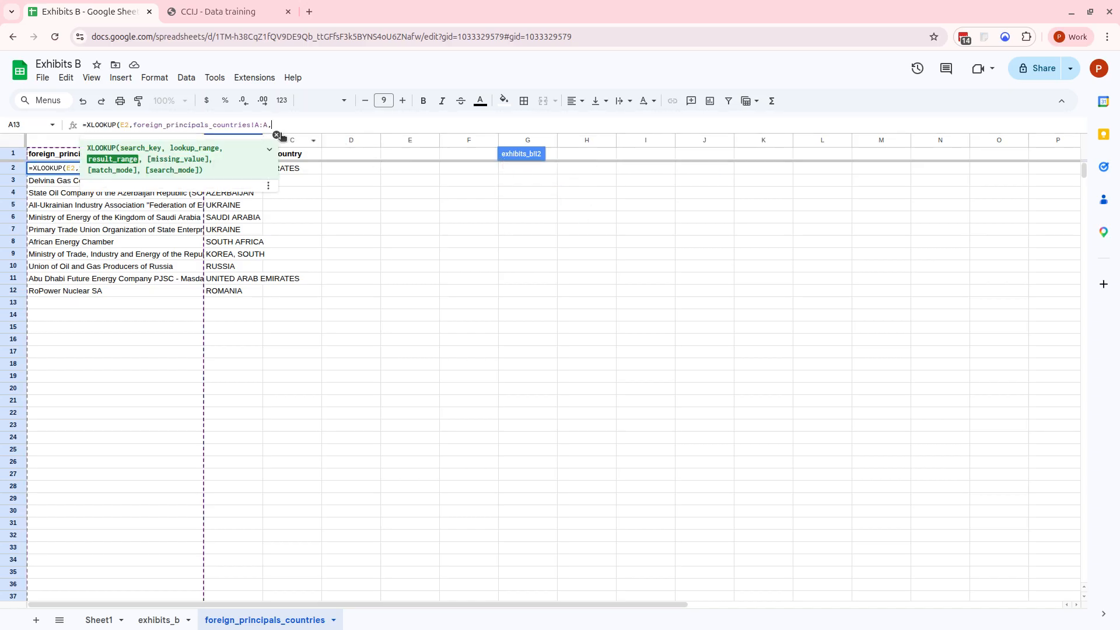
{"action": "left_click", "coordinate": [276, 134]}
{"action": "left_click", "coordinate": [248, 141]}
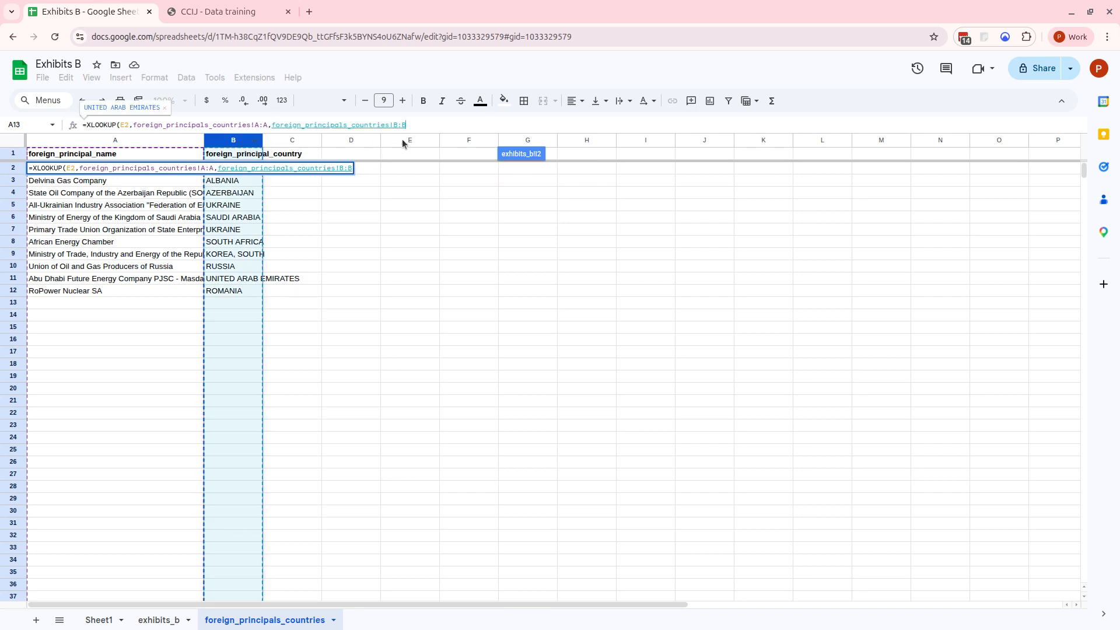
{"action": "type", "text": ")"}
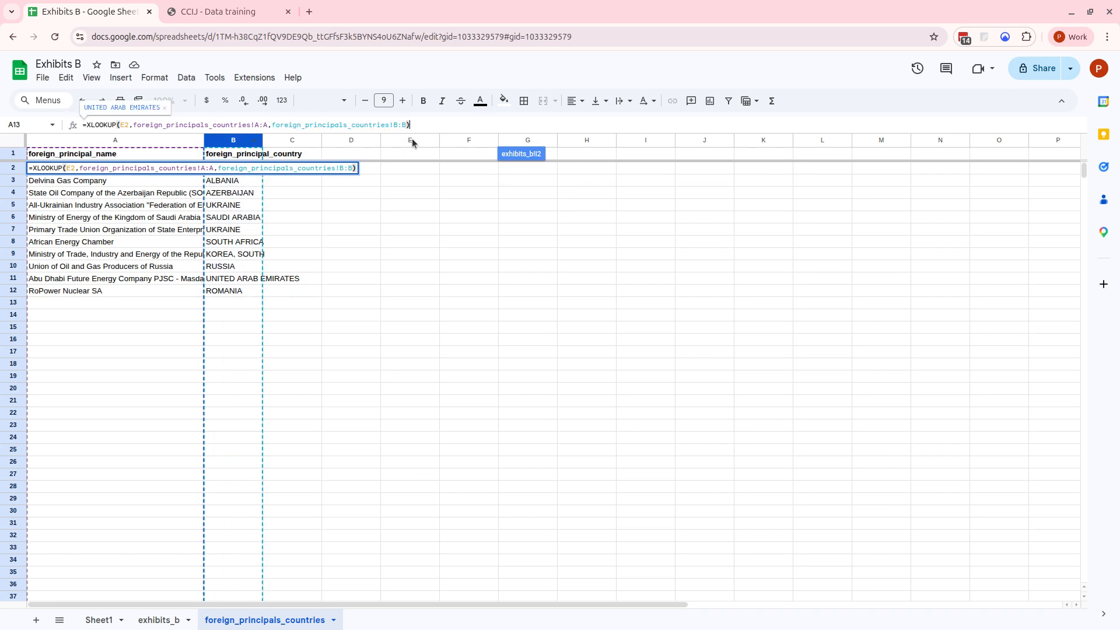
{"action": "key", "text": "Return"}
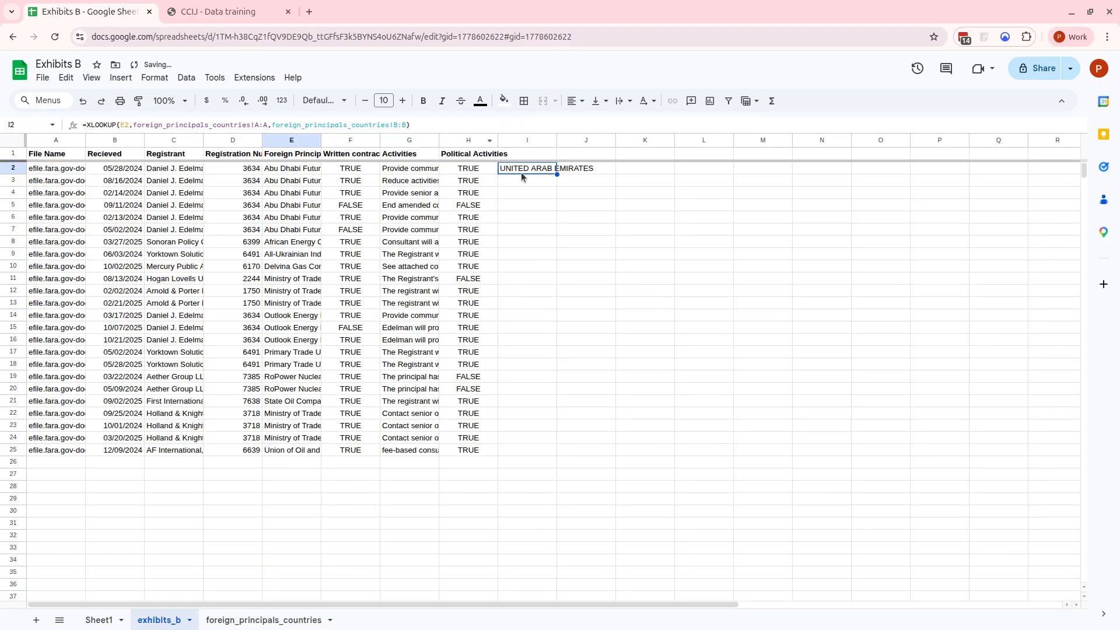
Fill the XLOOKUP formula from I2 down to row 25, and clear the unwanted formulas from column J
{"action": "left_click", "coordinate": [303, 171]}
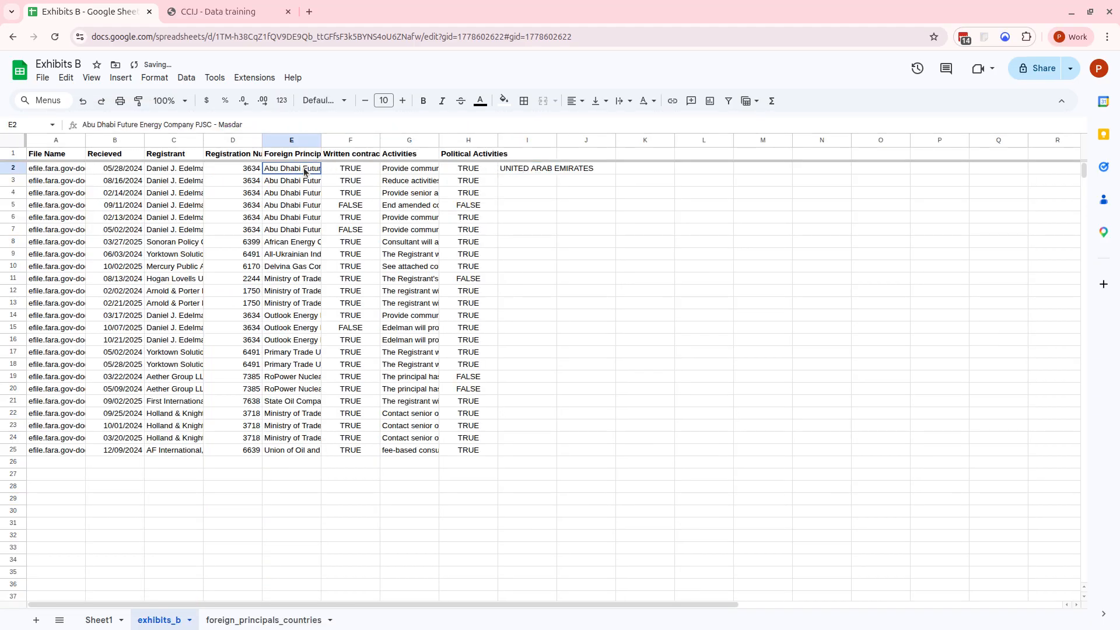
{"action": "left_click", "coordinate": [548, 169]}
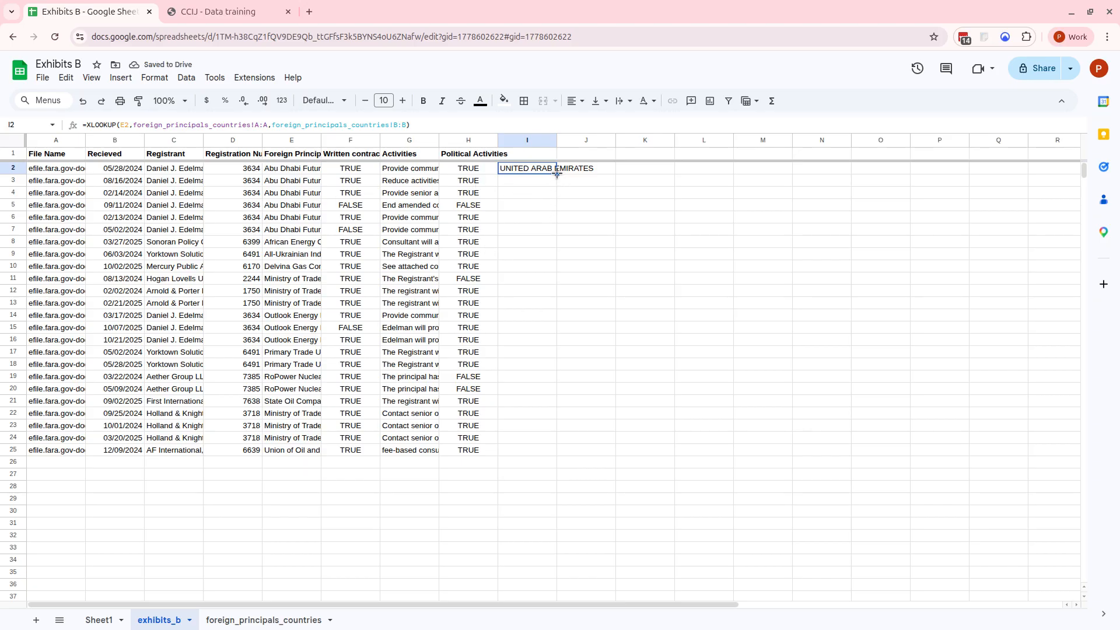
{"action": "double_click", "coordinate": [557, 174]}
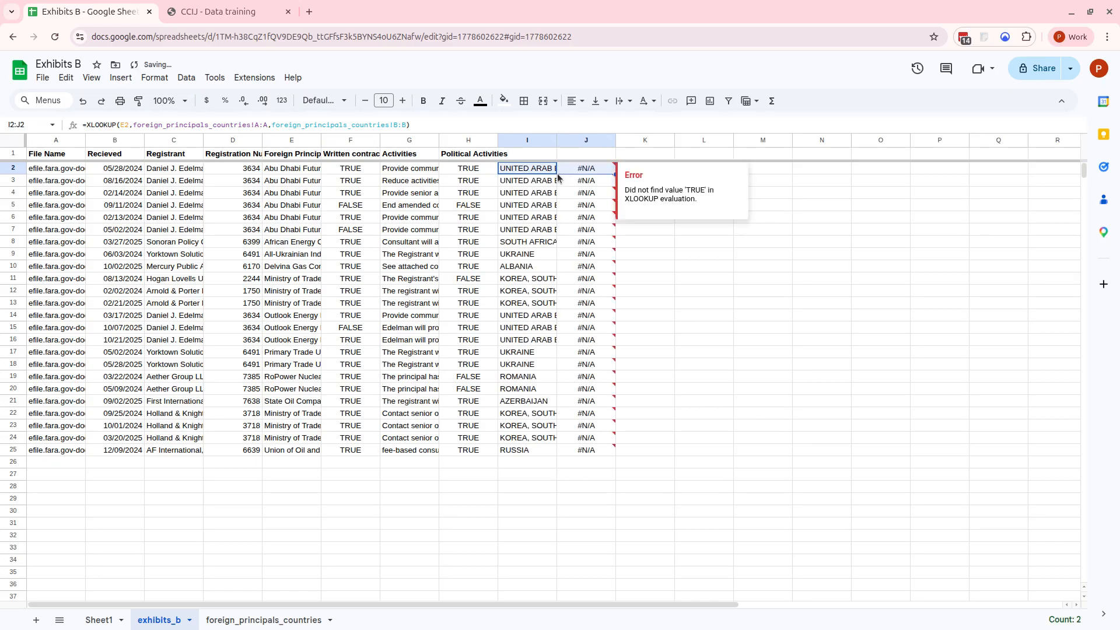
{"action": "left_click", "coordinate": [586, 141]}
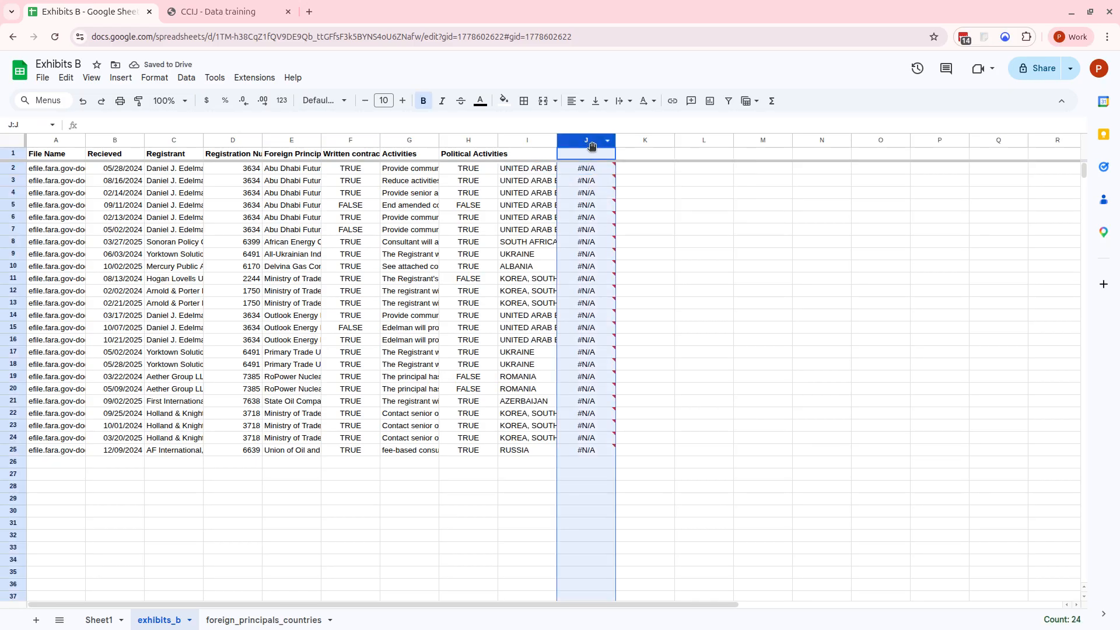
{"action": "key", "text": "Delete"}
Enter Country as the header of column I in exhibits_b
{"action": "left_click", "coordinate": [527, 176]}
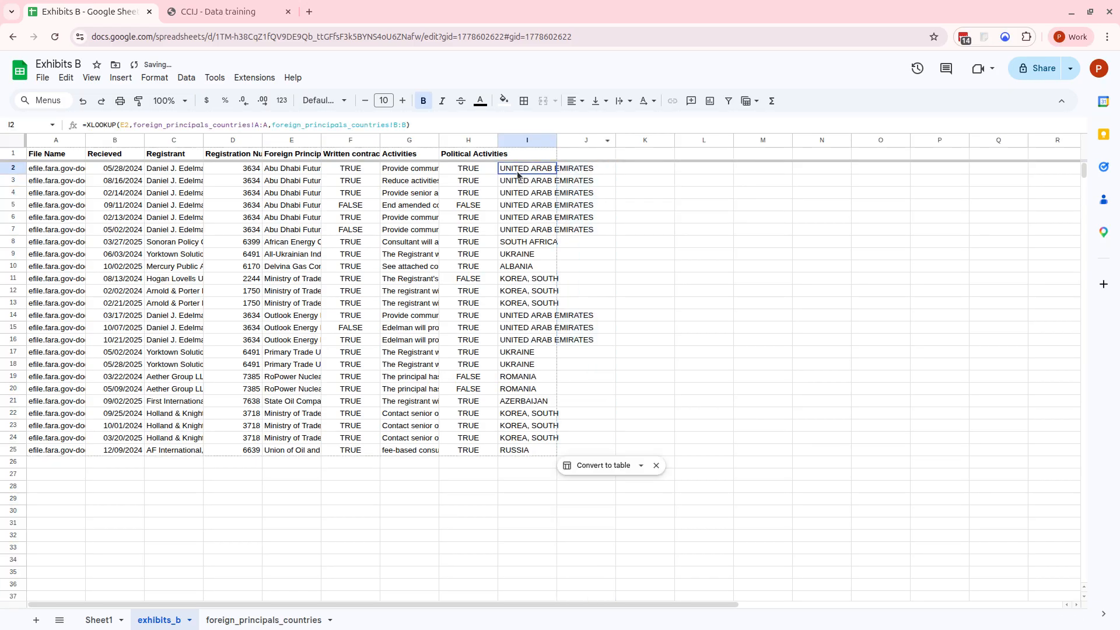
{"action": "left_click", "coordinate": [534, 156]}
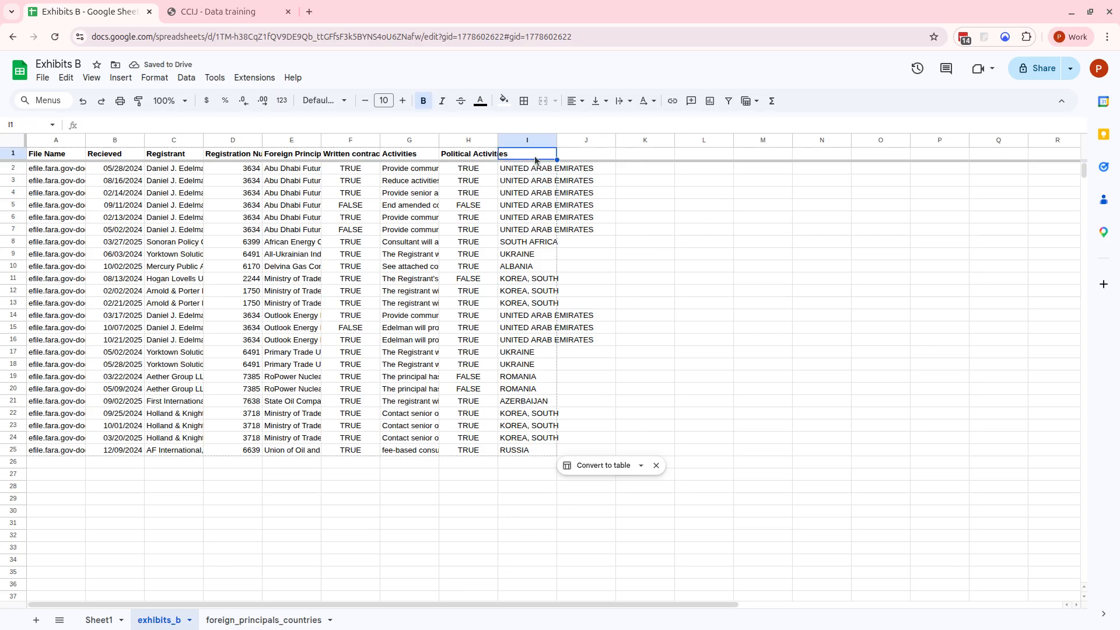
{"action": "type", "text": "Country"}
{"action": "key", "text": "Return"}
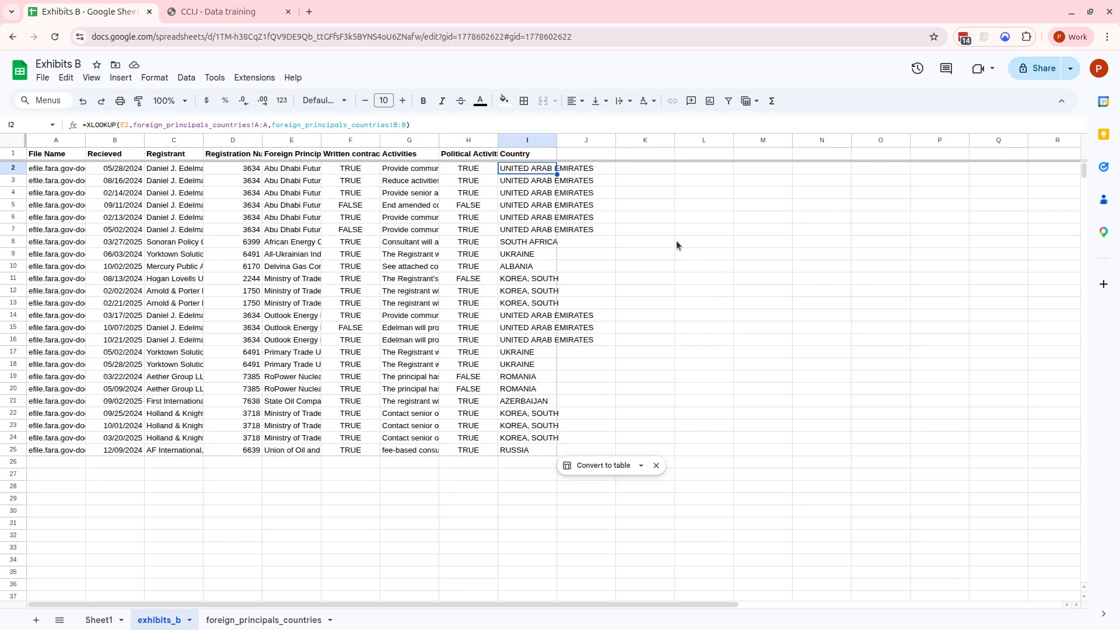
{"action": "left_click", "coordinate": [592, 170]}
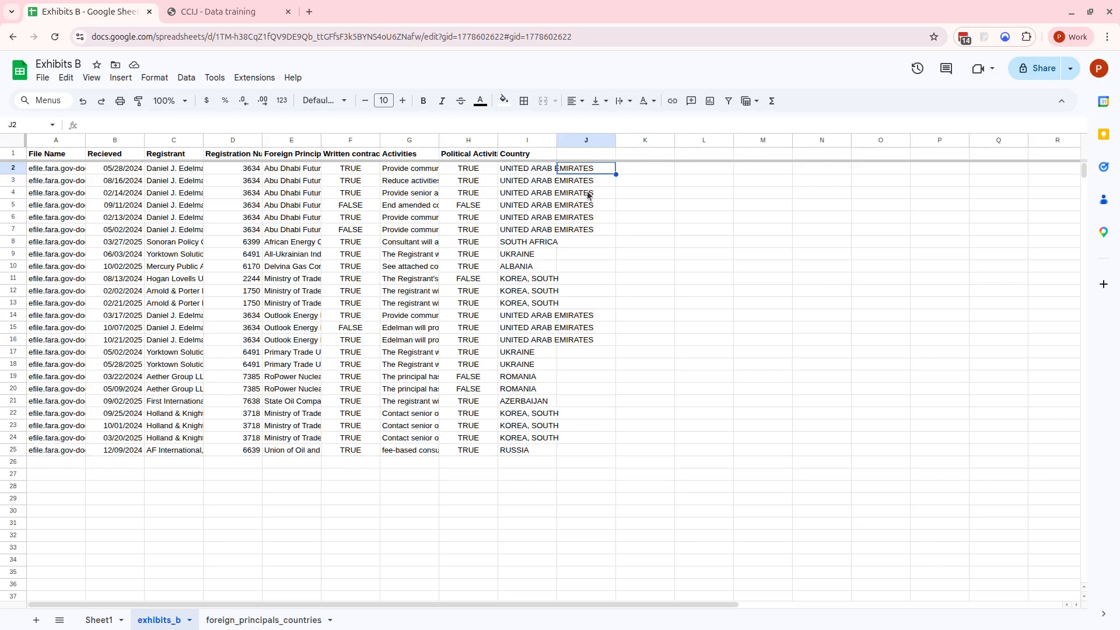
{"action": "left_click", "coordinate": [239, 154]}
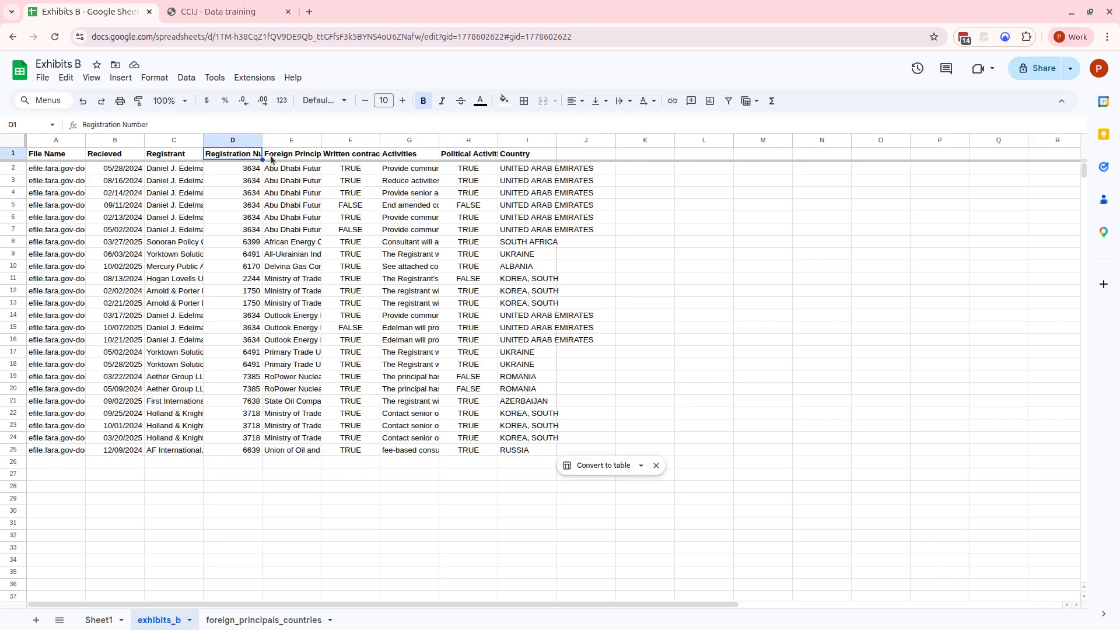
{"action": "left_click", "coordinate": [287, 157]}
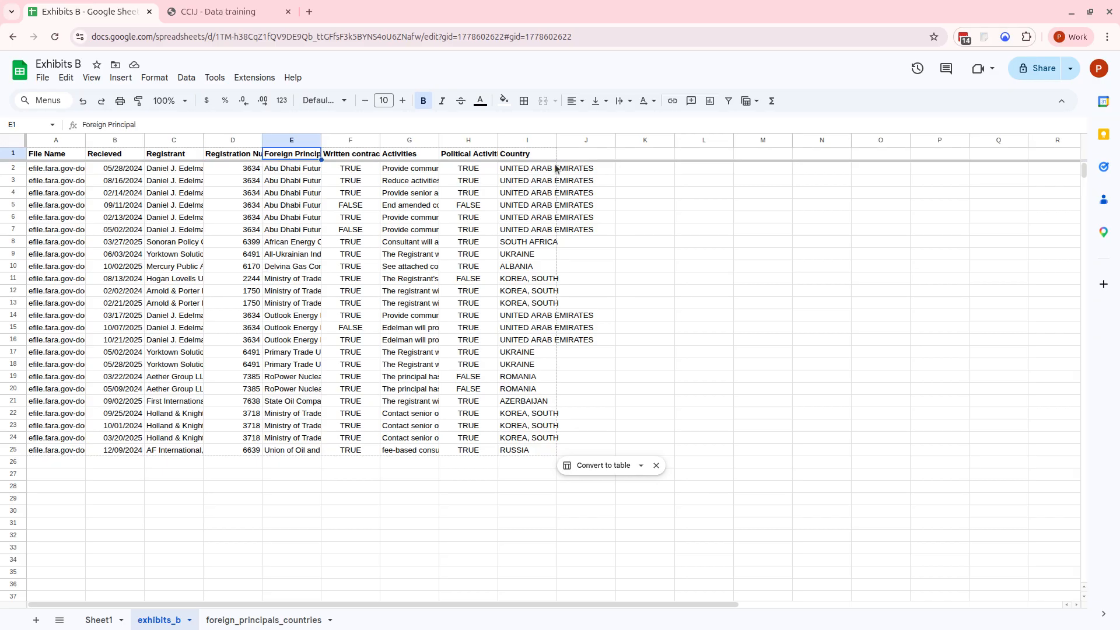
{"action": "left_click", "coordinate": [597, 155]}
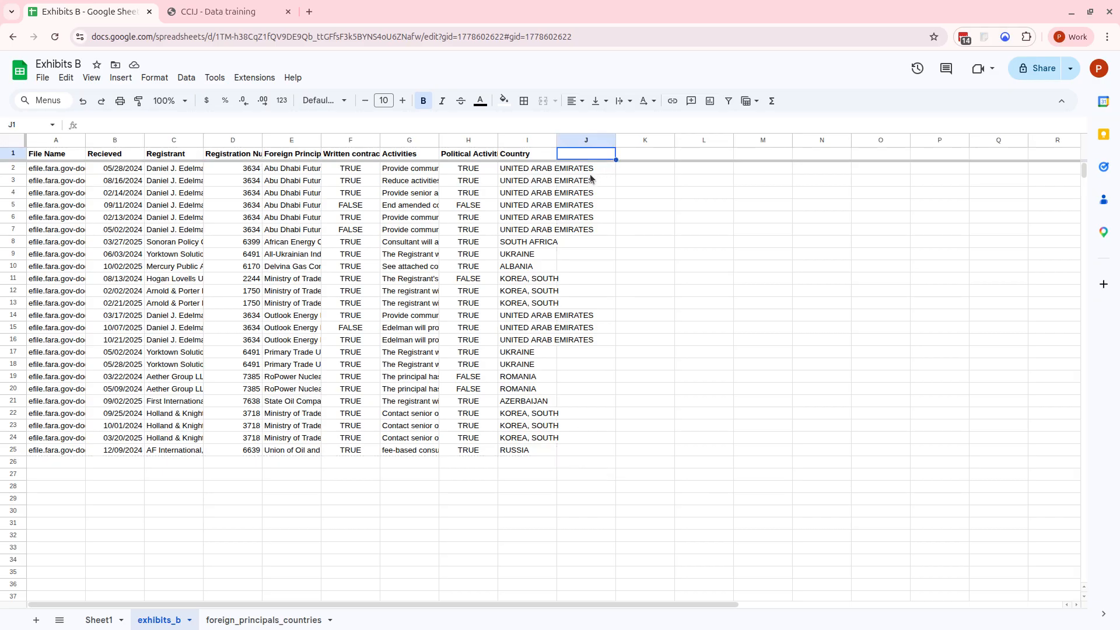
Enter =CONCATENATE(D2,E2) in J2 to join the registration number with the foreign principal's name
{"action": "left_click", "coordinate": [589, 170]}
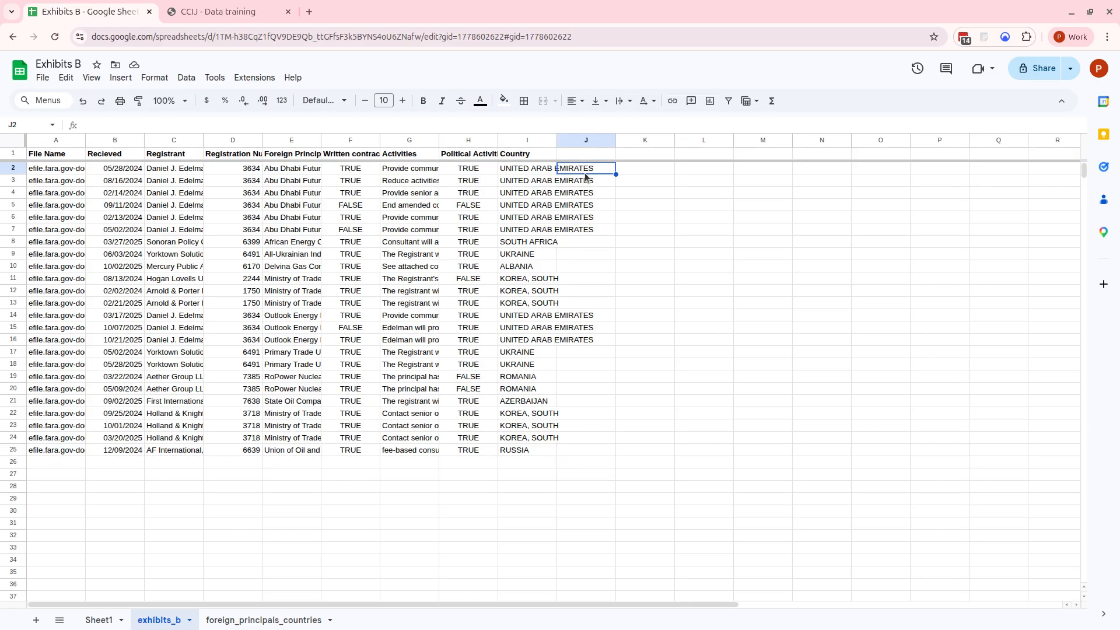
{"action": "type", "text": "="}
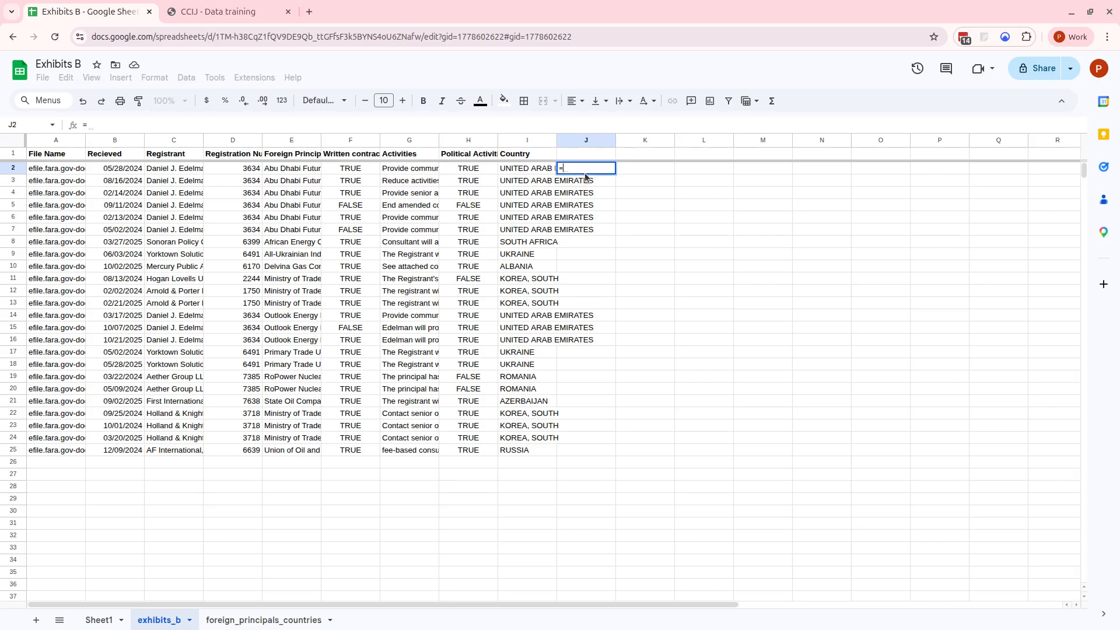
{"action": "type", "text": "con"}
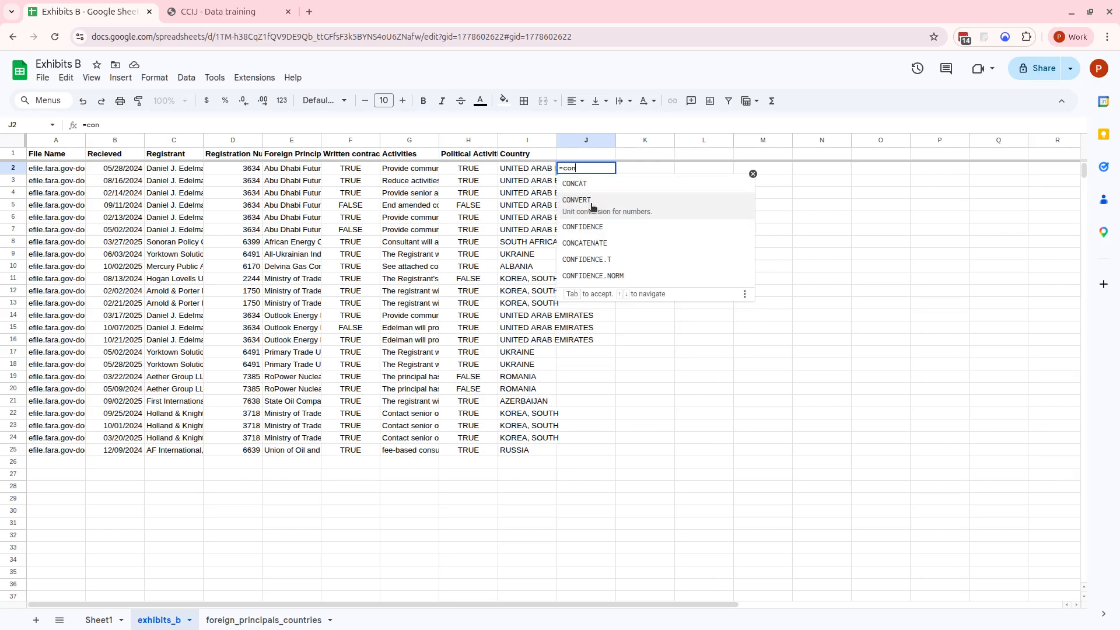
{"action": "left_click", "coordinate": [586, 242]}
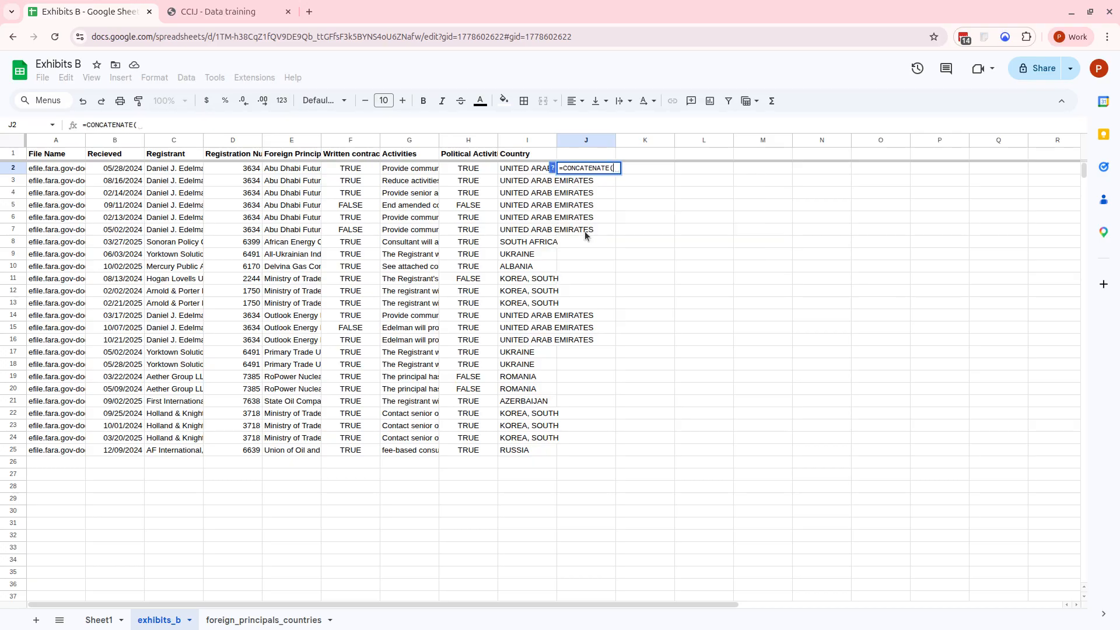
{"action": "left_click", "coordinate": [246, 169]}
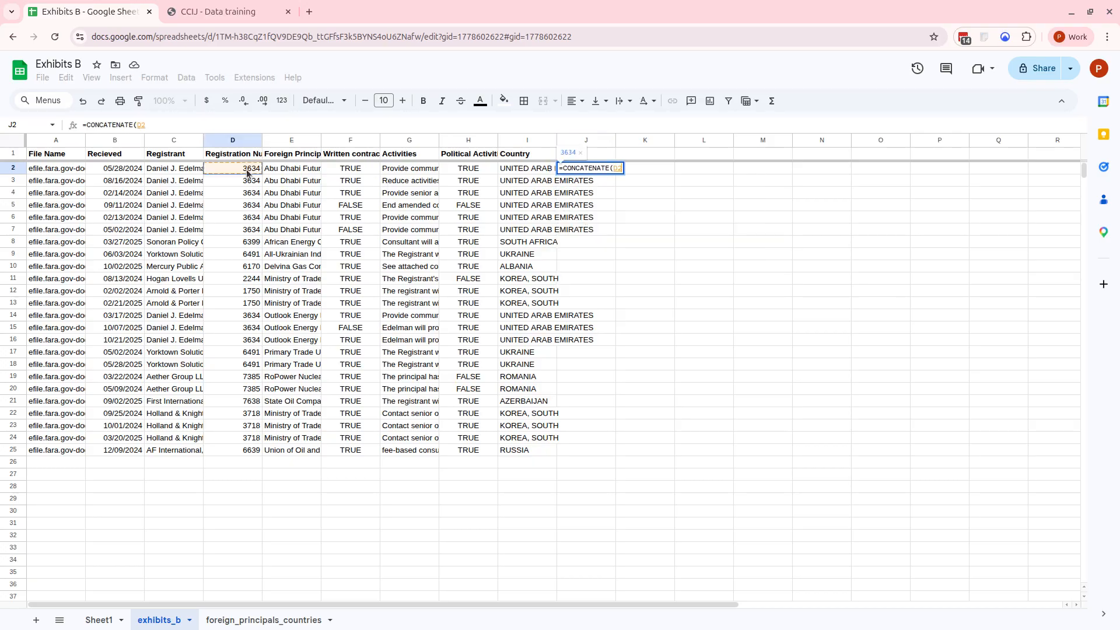
{"action": "type", "text": ","}
{"action": "left_click", "coordinate": [305, 173]}
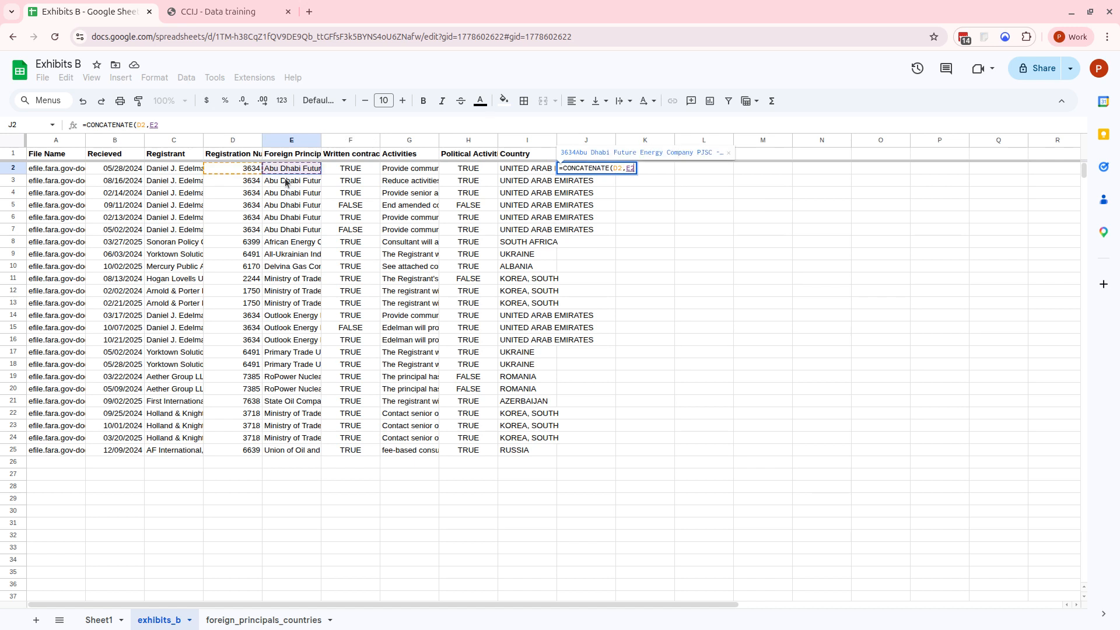
{"action": "type", "text": ")"}
{"action": "key", "text": "Return"}
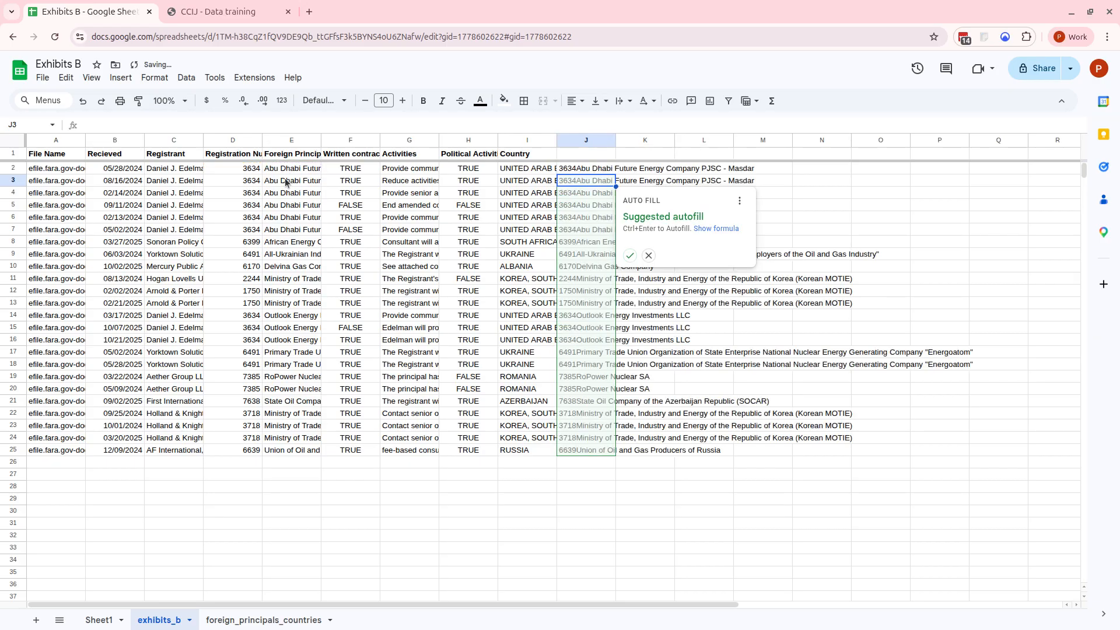